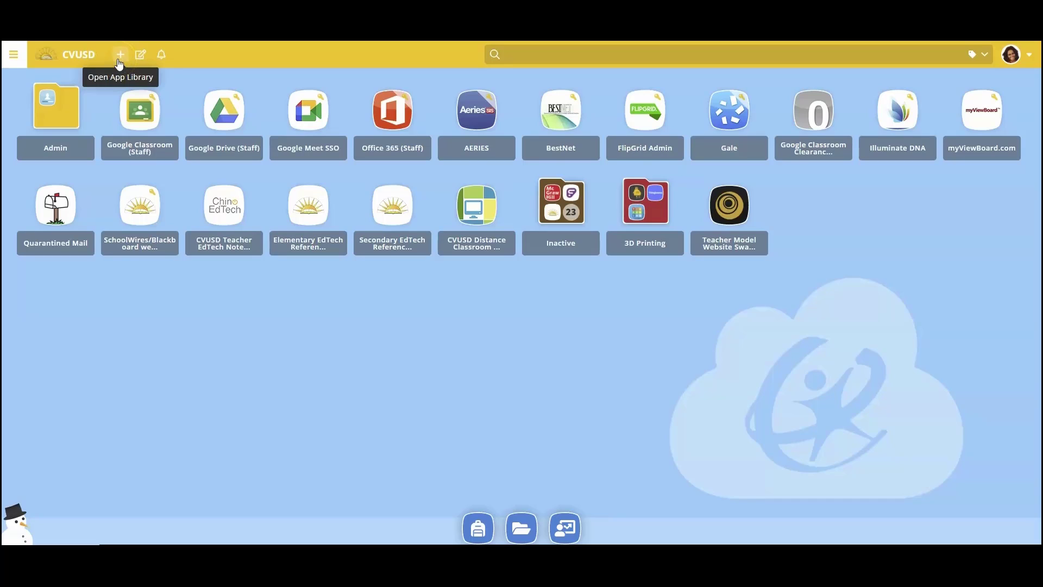
left_click(141, 57)
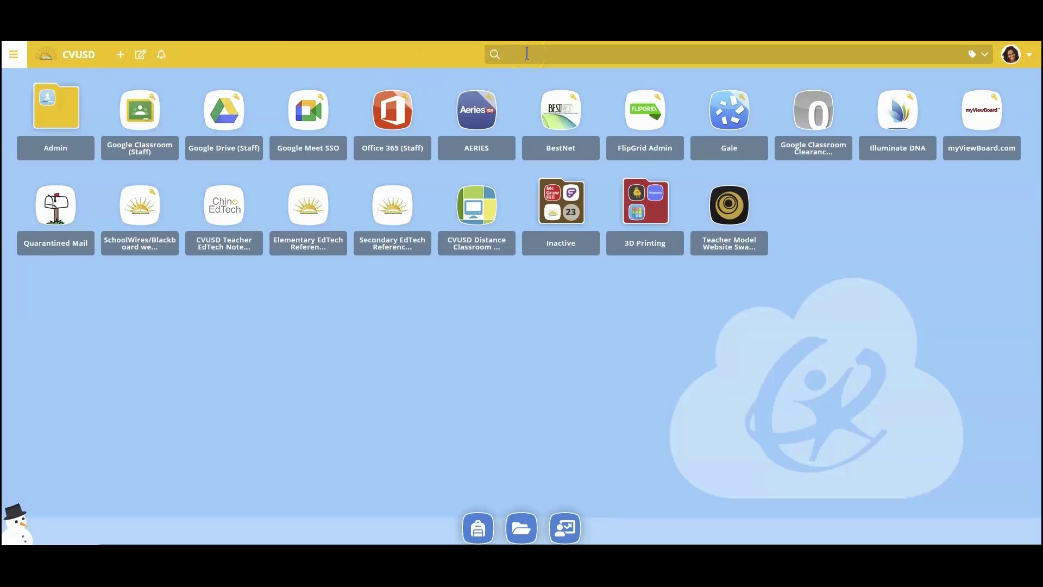
left_click(973, 60)
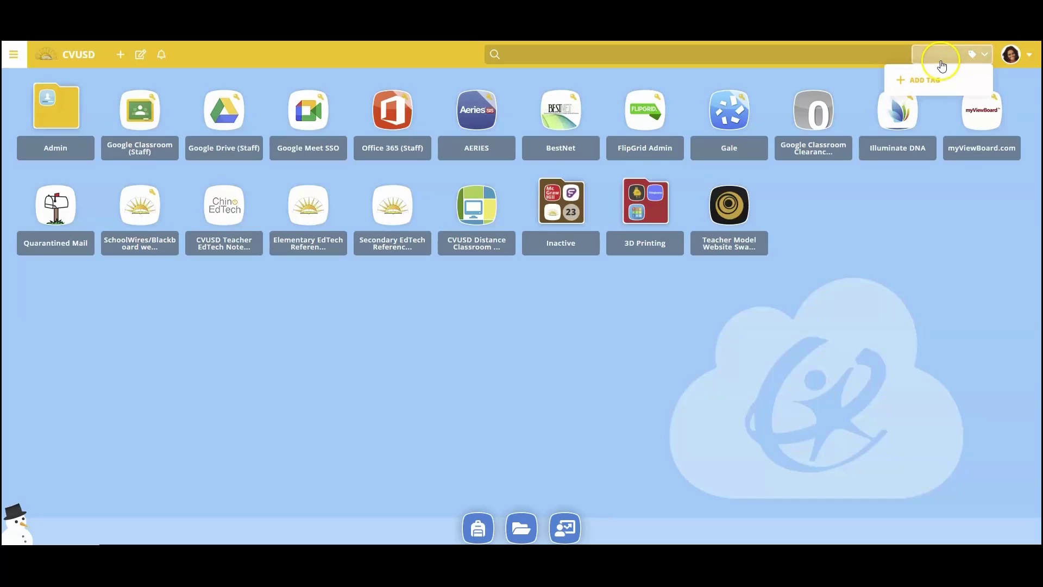
left_click(969, 269)
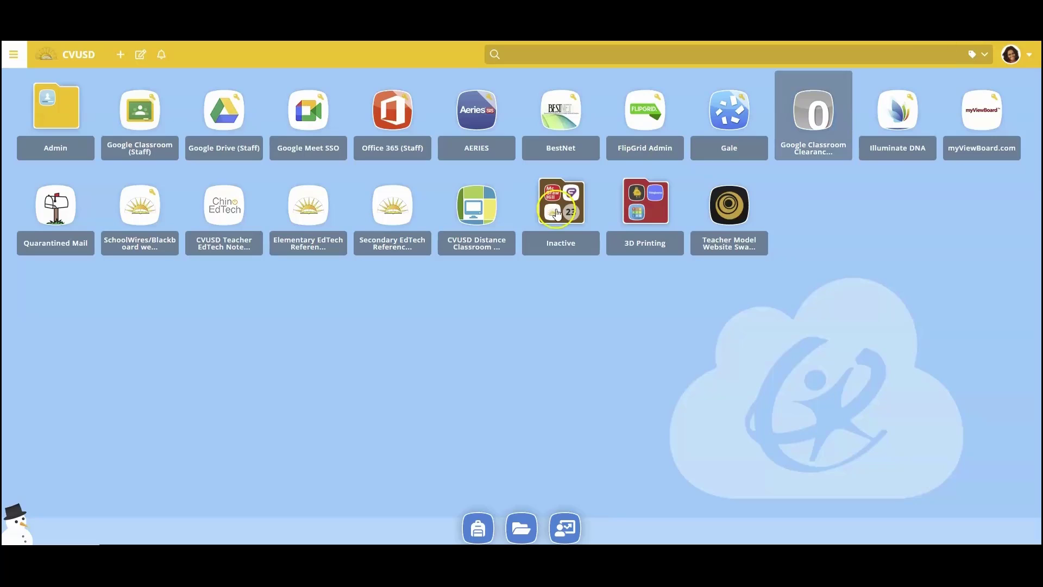
left_click(317, 397)
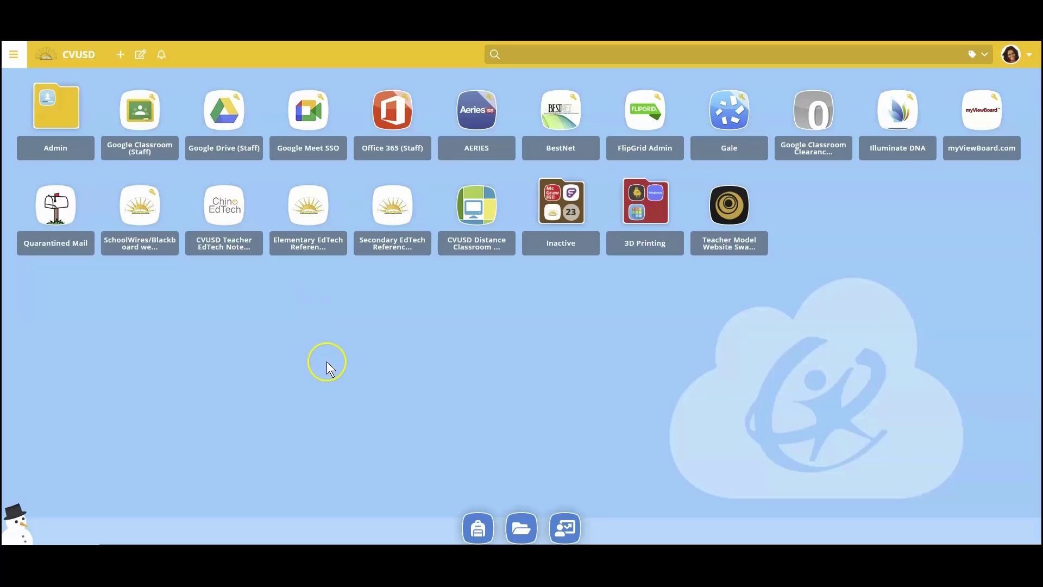
Step: Create an app tag named "Ed Tech Support" for the CVUSD Teacher EdTech Notebook app
right_click(225, 212)
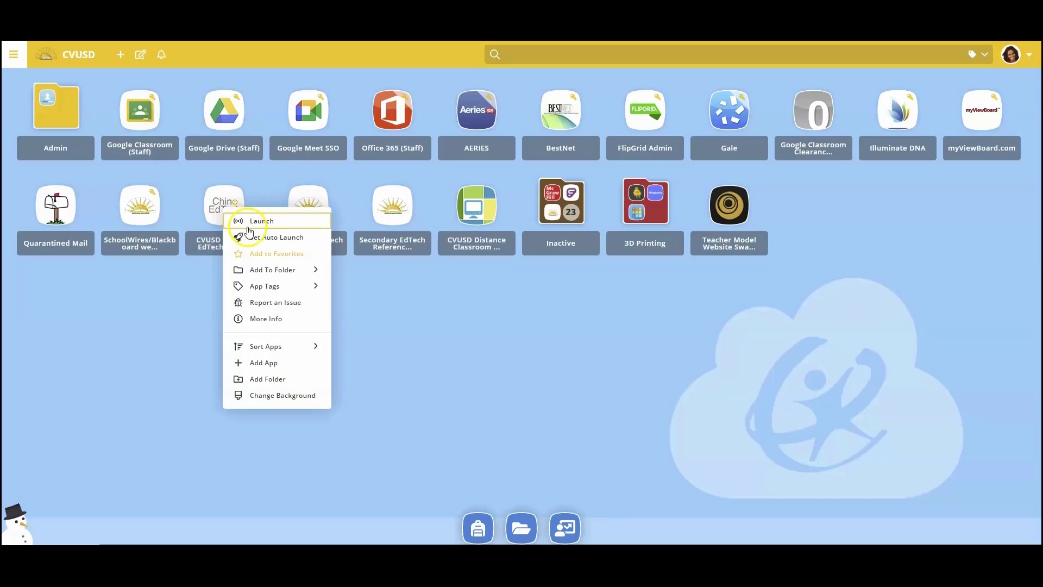
left_click(235, 286)
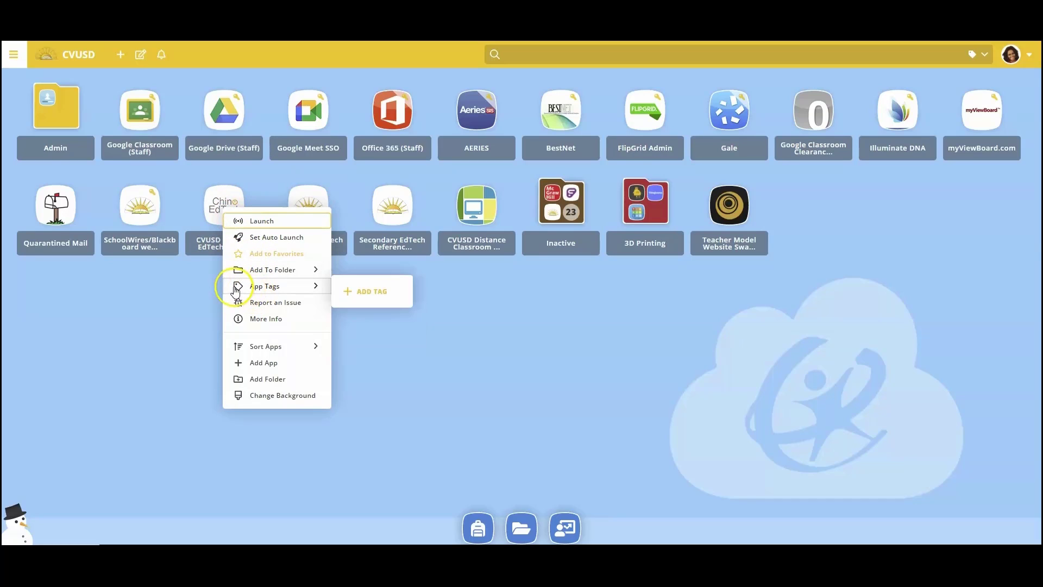
left_click(362, 292)
left_click(365, 288)
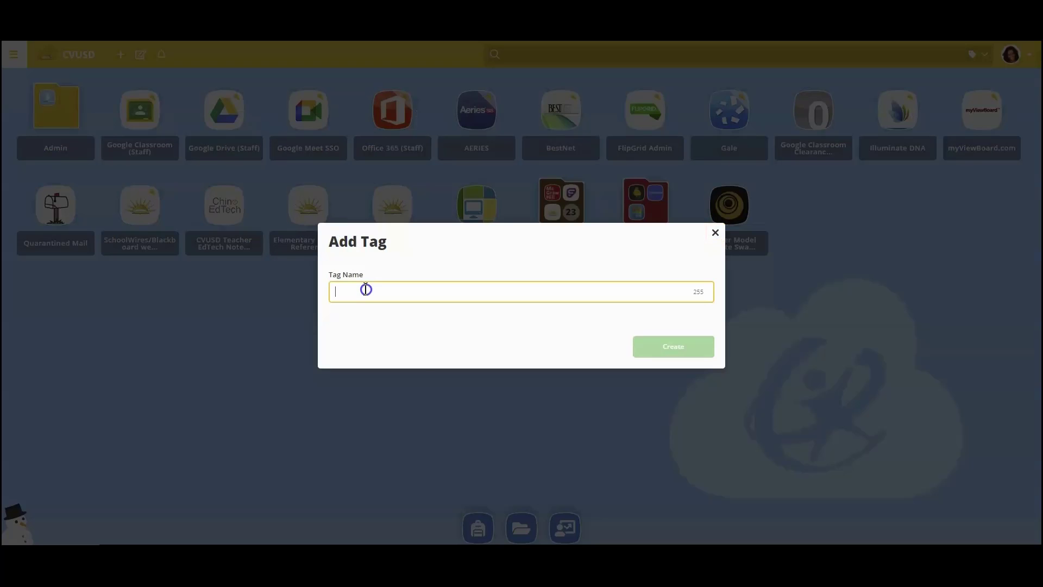
type("Ed Tec")
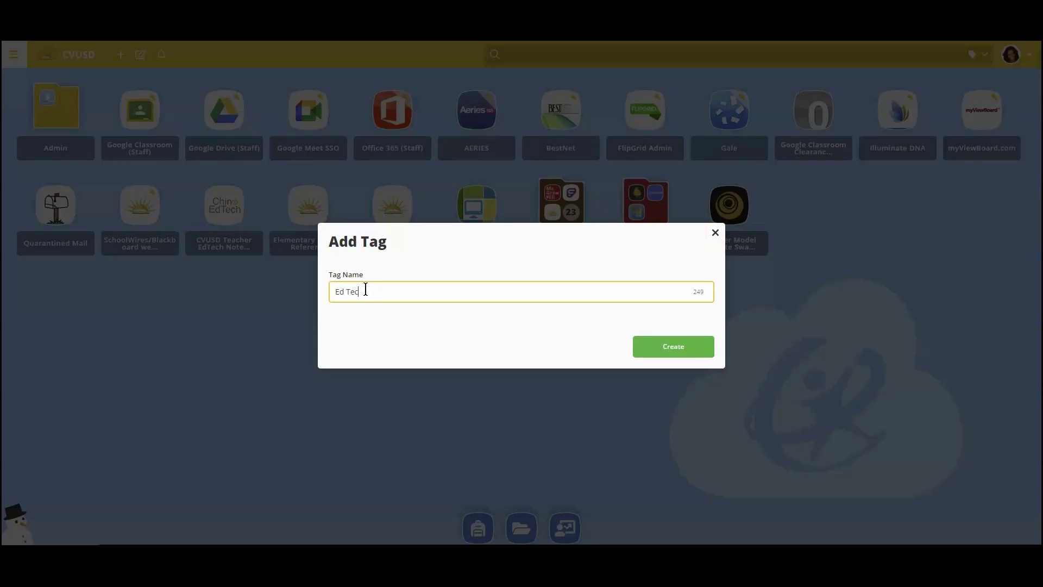
type("h Support")
left_click(674, 345)
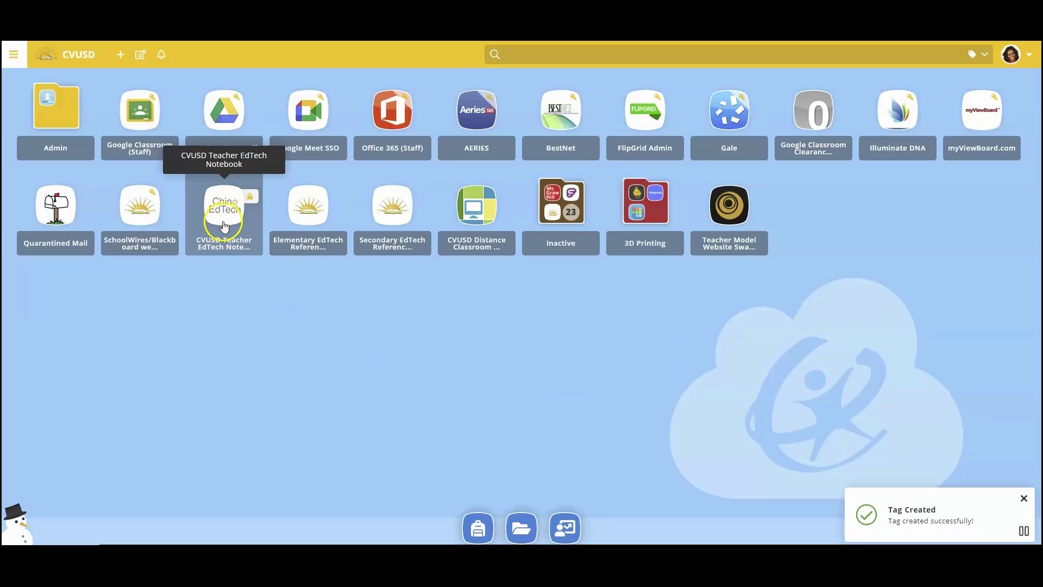
Step: Assign the Ed Tech Support tag to the Elementary EdTech Reference and Secondary EdTech Reference apps
right_click(309, 208)
mouse_move(346, 269)
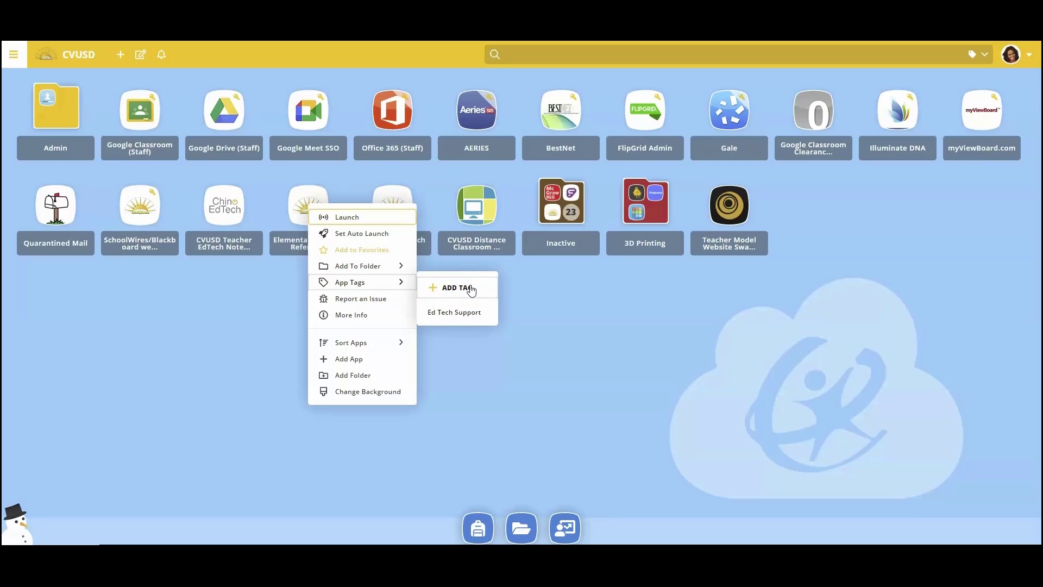
left_click(466, 311)
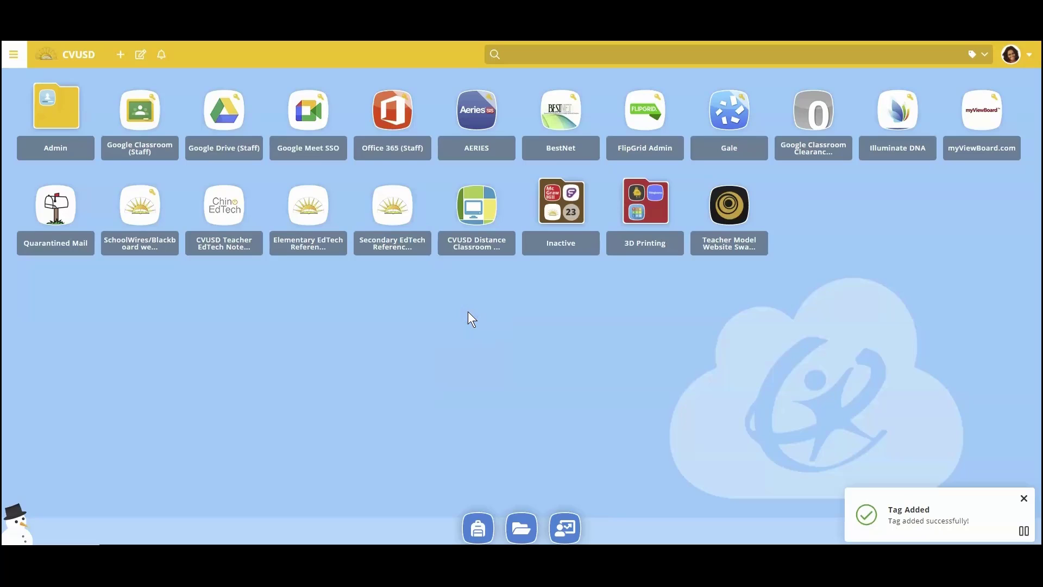
right_click(393, 210)
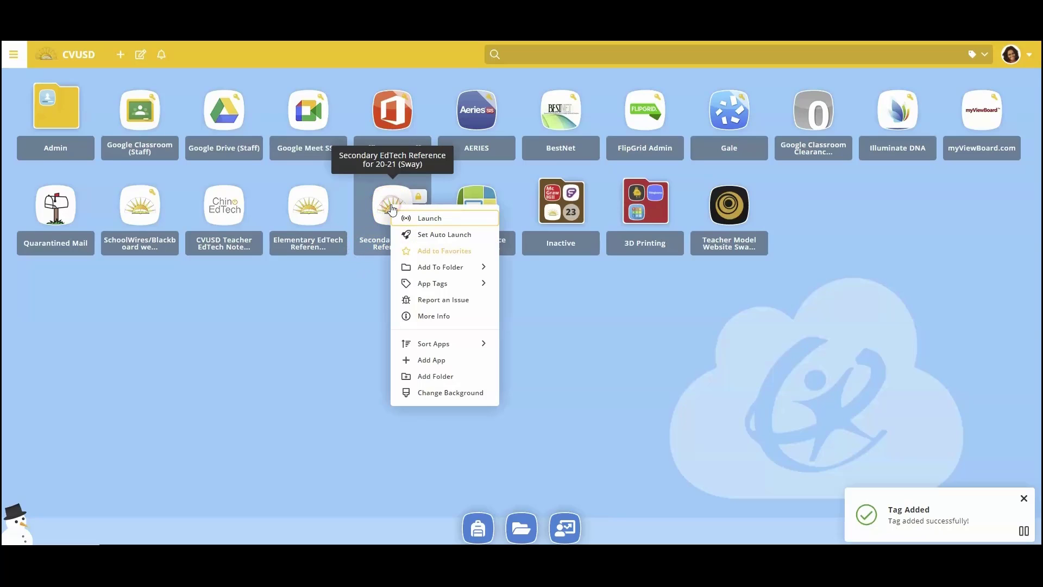
mouse_move(445, 283)
left_click(517, 312)
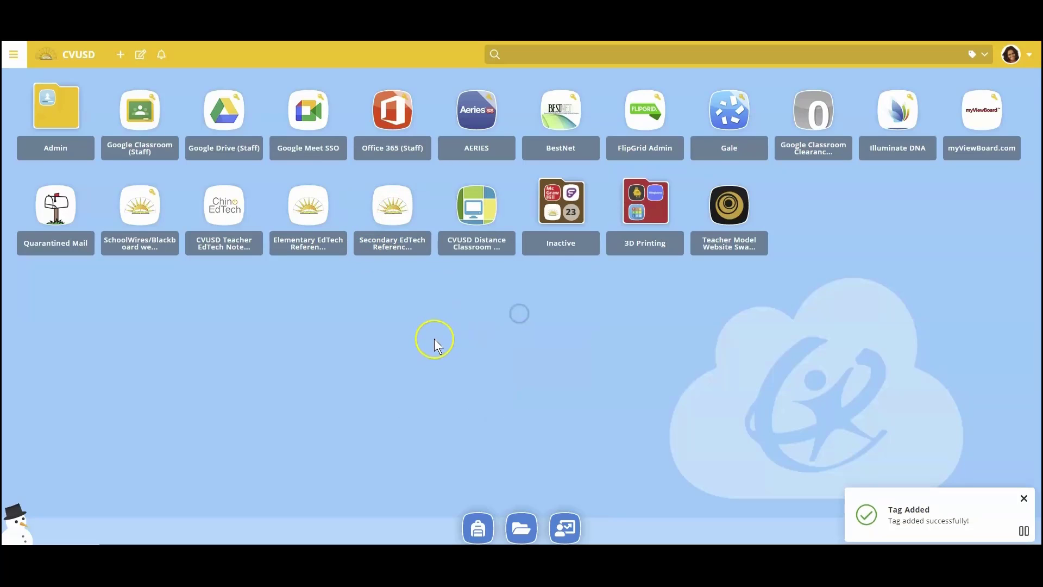
Step: Assign the Ed Tech Support tag to the CVUSD Distance Classroom and Teacher Model Website Sway apps
right_click(483, 206)
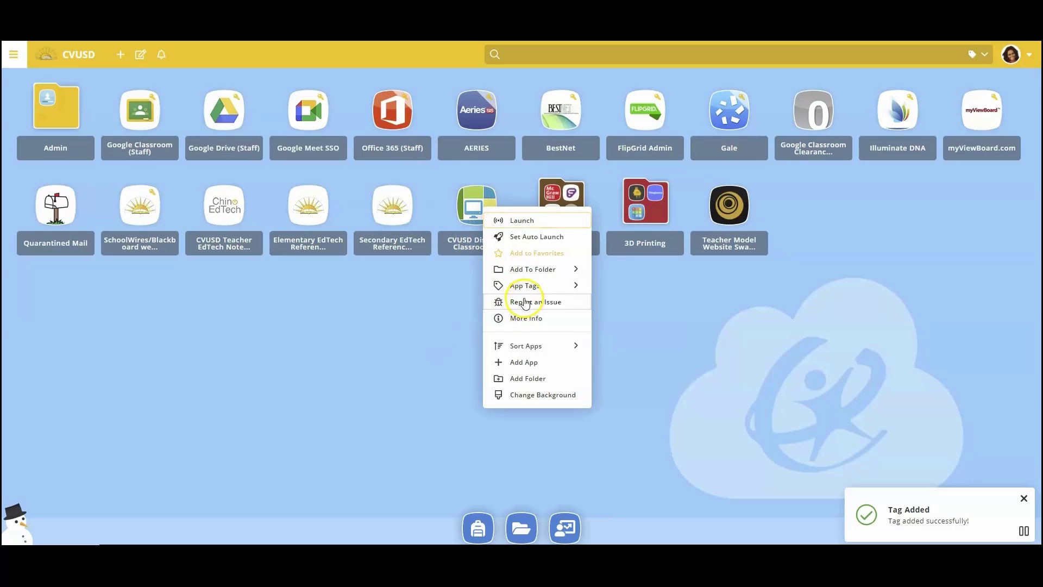
mouse_move(513, 286)
left_click(619, 311)
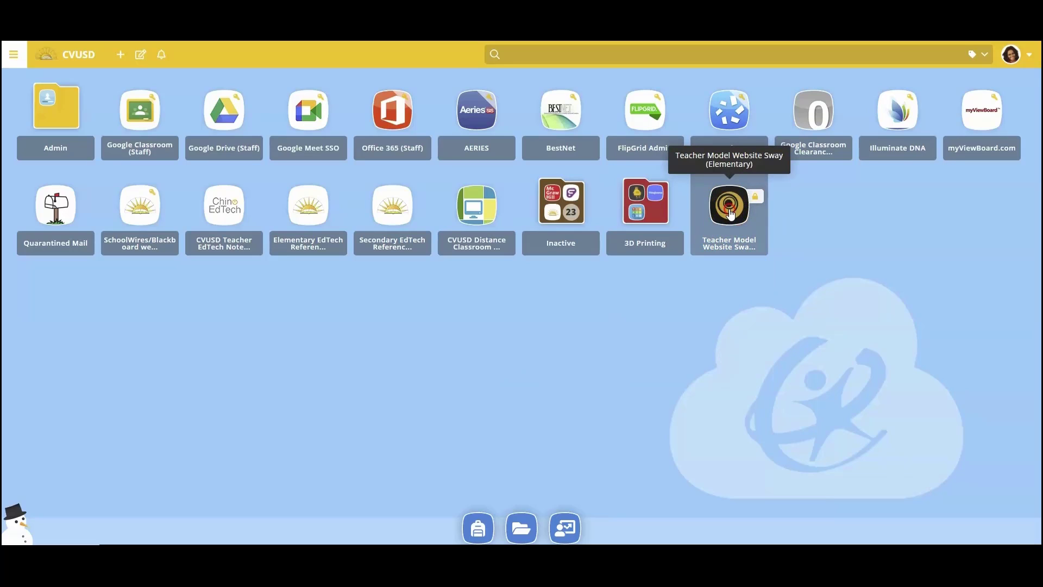
right_click(731, 214)
mouse_move(775, 285)
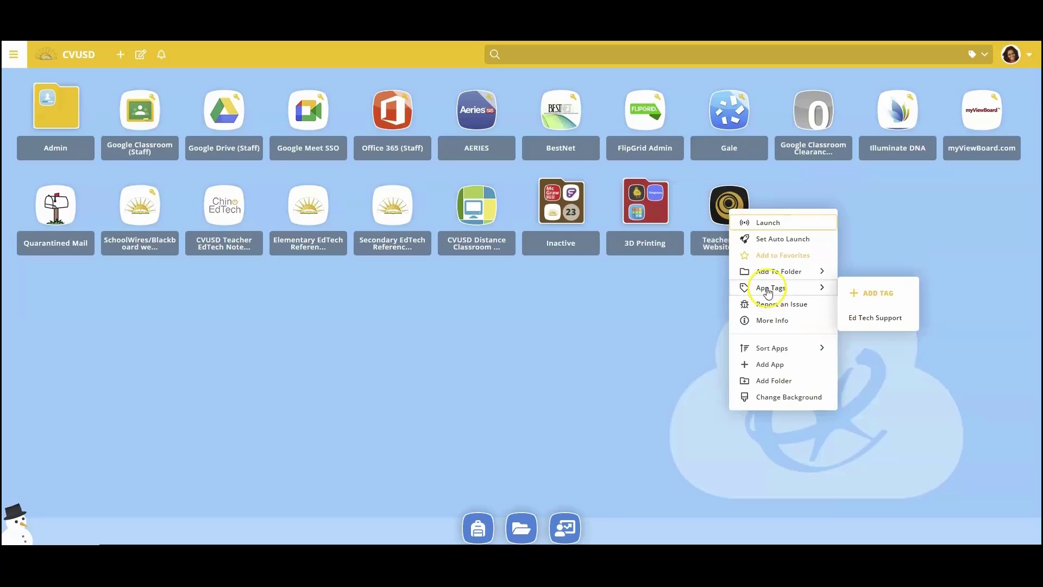
left_click(877, 318)
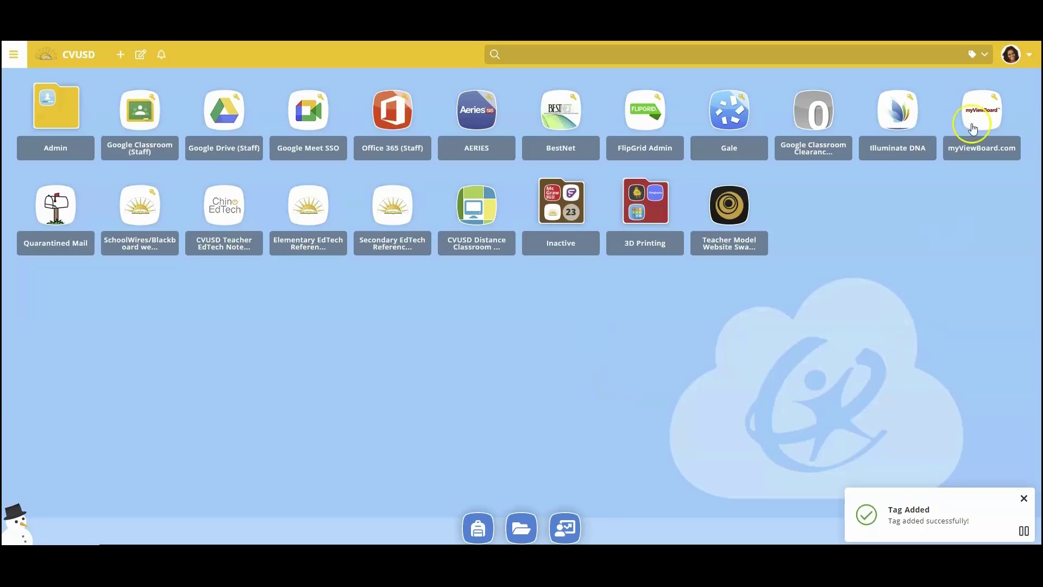
Step: Filter the apps by the Ed Tech Support tag, then clear the filter
left_click(972, 56)
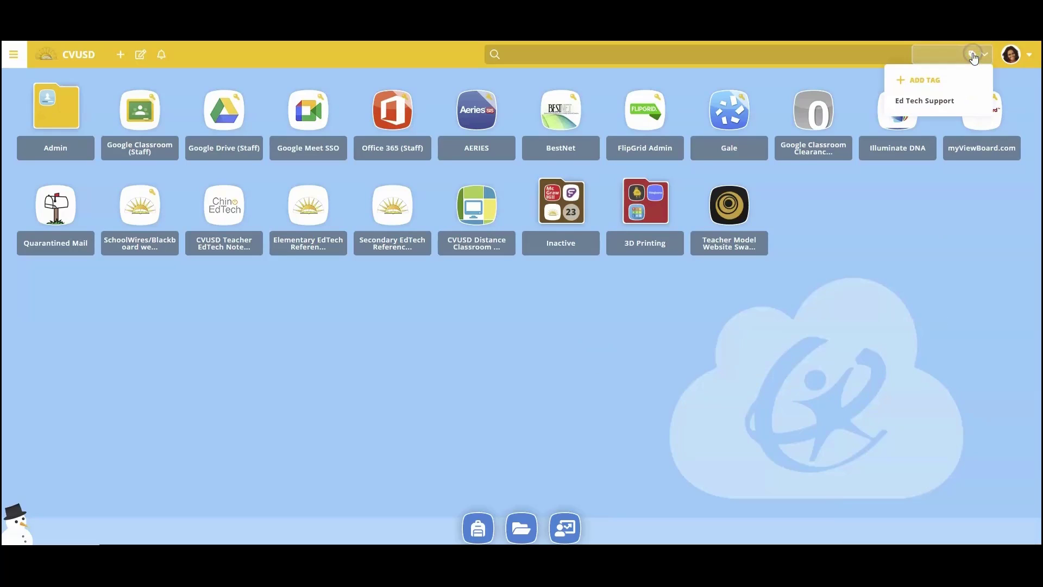
left_click(926, 101)
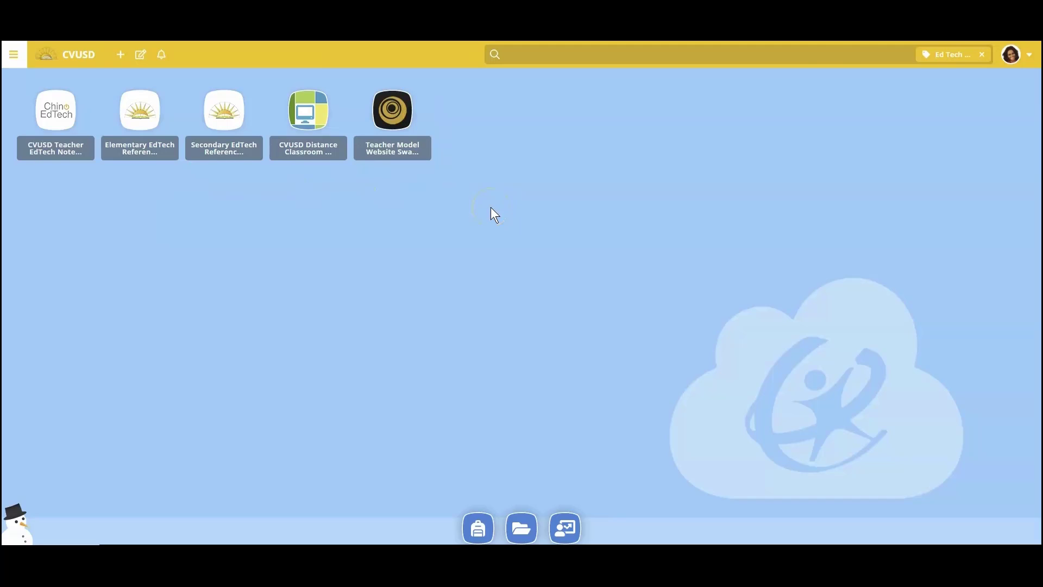
left_click(982, 54)
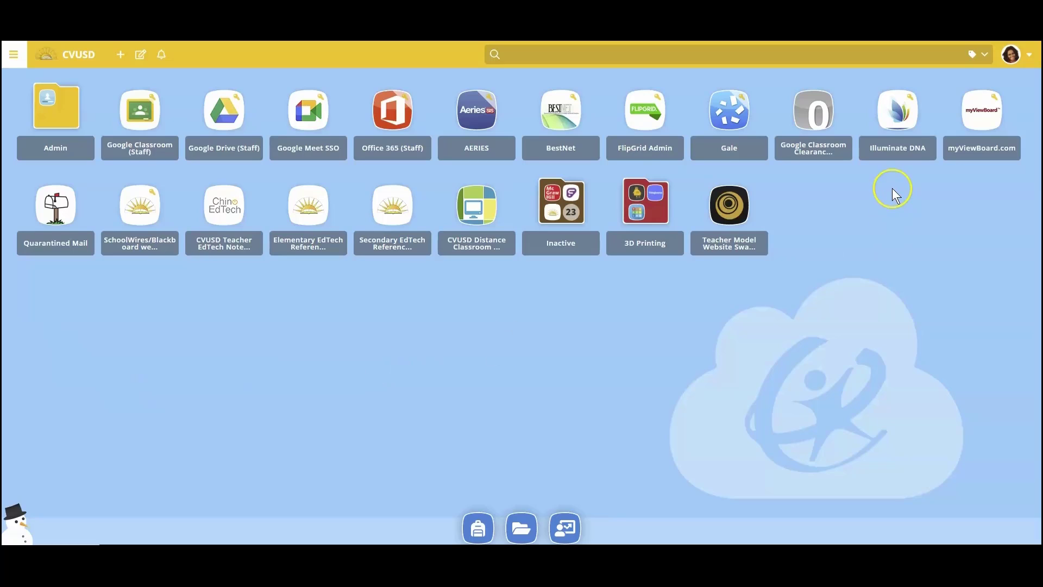
Step: Create an app tag named "Data" for the Illuminate DNA app
right_click(899, 113)
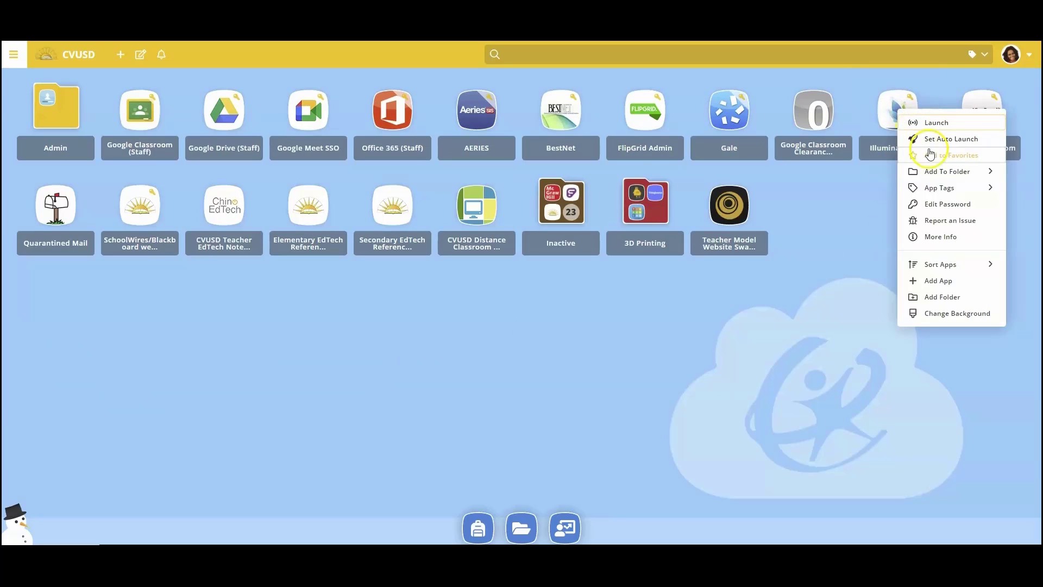
mouse_move(945, 190)
left_click(854, 194)
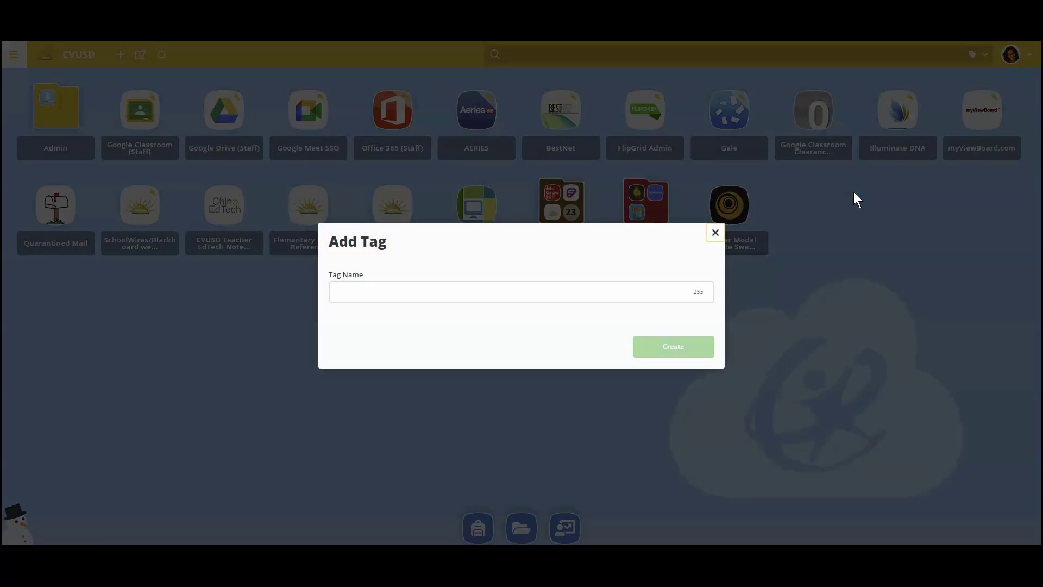
left_click(516, 288)
type("Data")
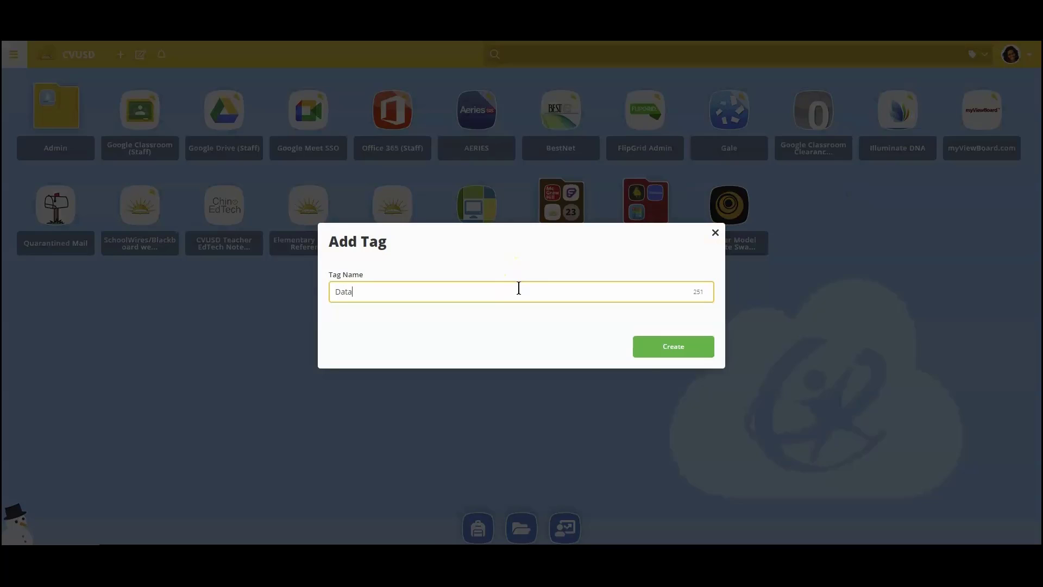
left_click(650, 352)
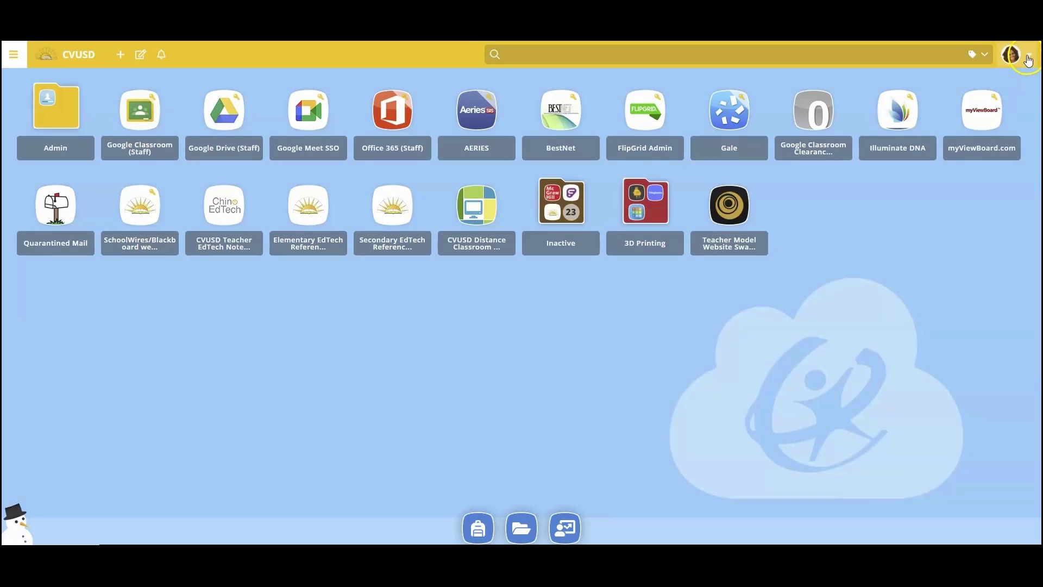
Step: Enable High Contrast in the profile's theme settings and close the settings
left_click(1029, 56)
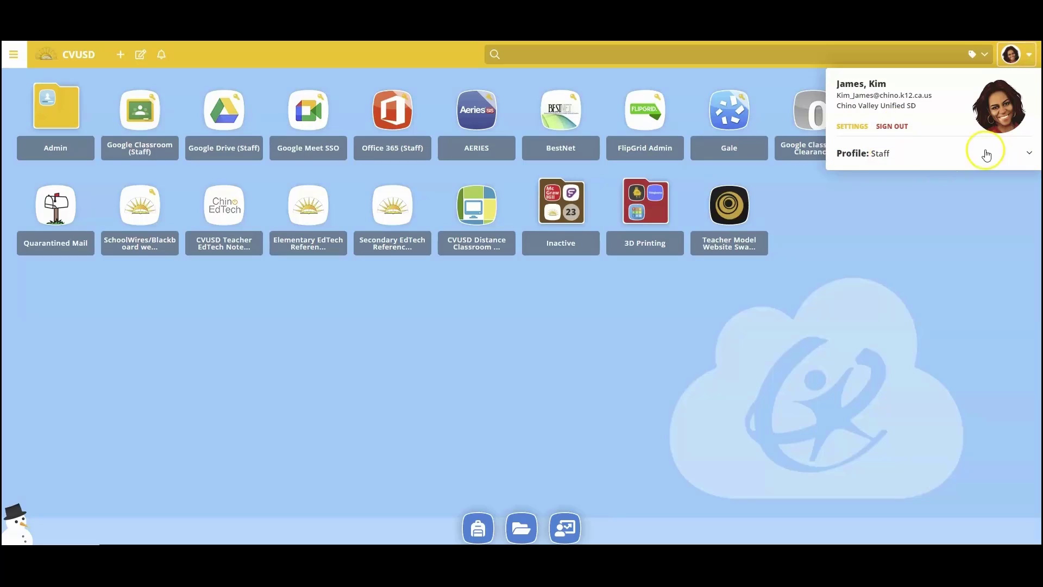
left_click(852, 126)
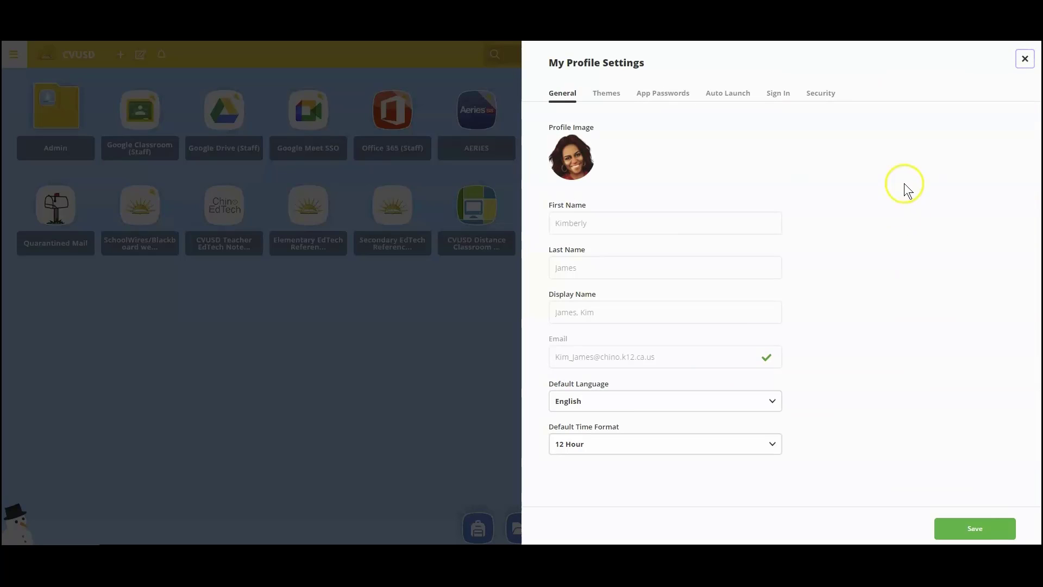
left_click(607, 94)
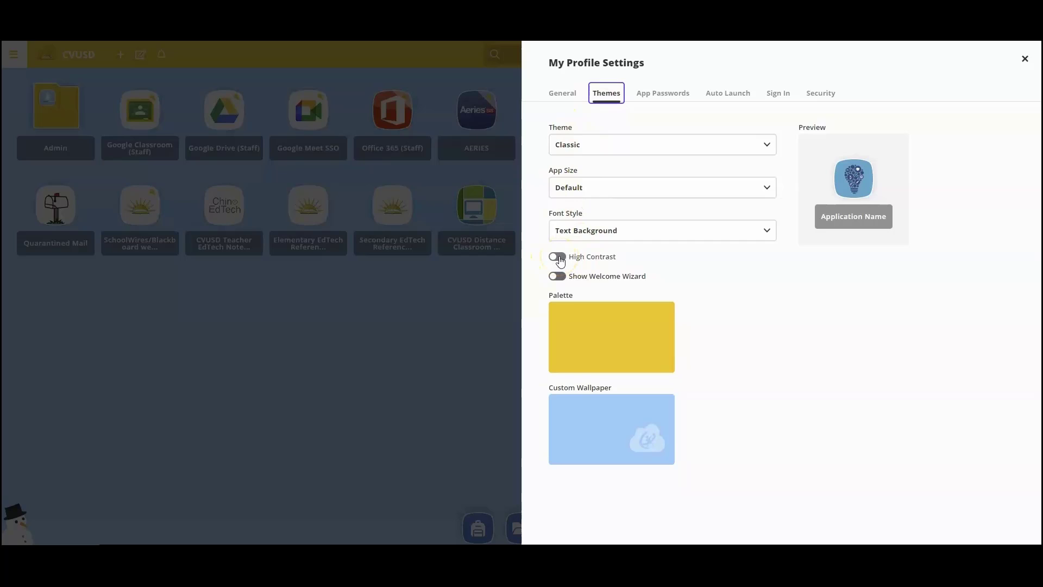
left_click(560, 259)
left_click(561, 257)
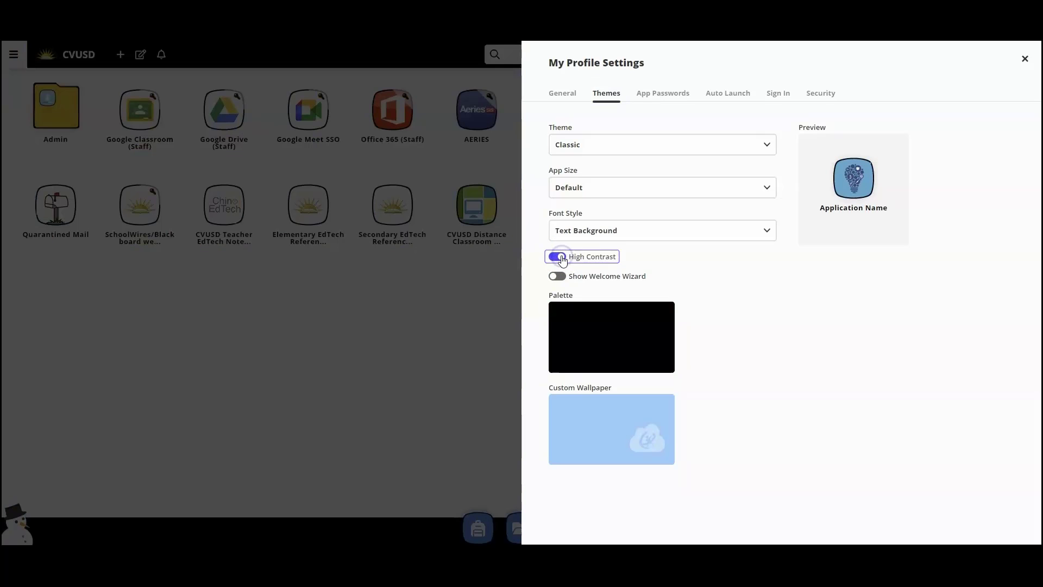
left_click(575, 258)
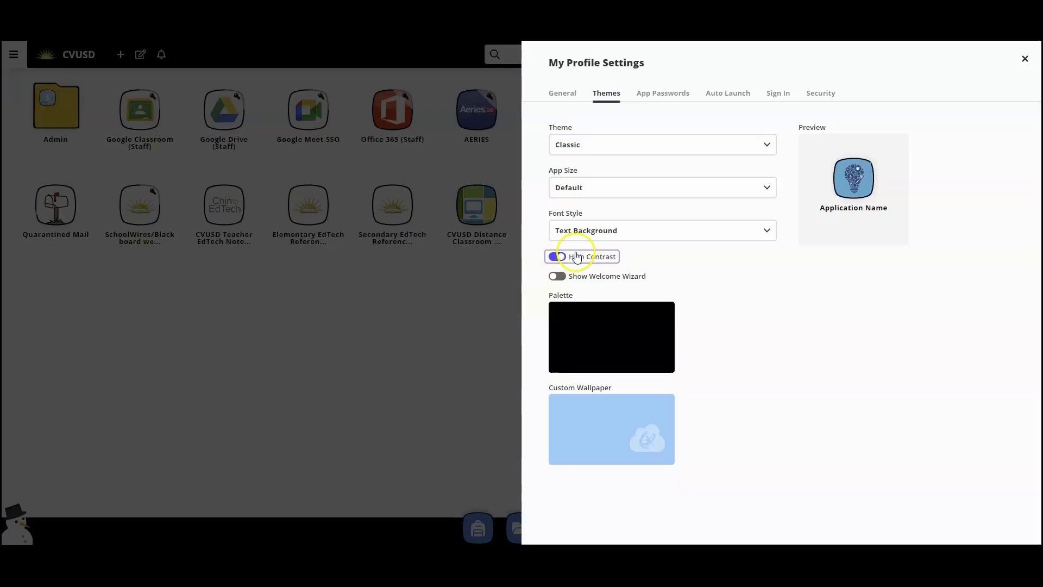
left_click(1024, 59)
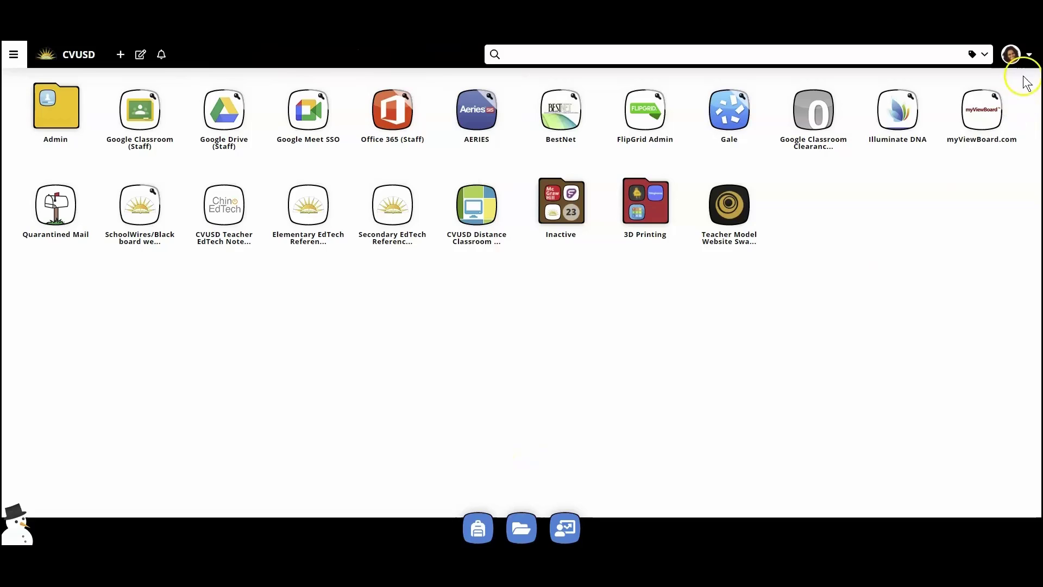
Step: Reopen the profile's theme settings and disable High Contrast
left_click(1027, 55)
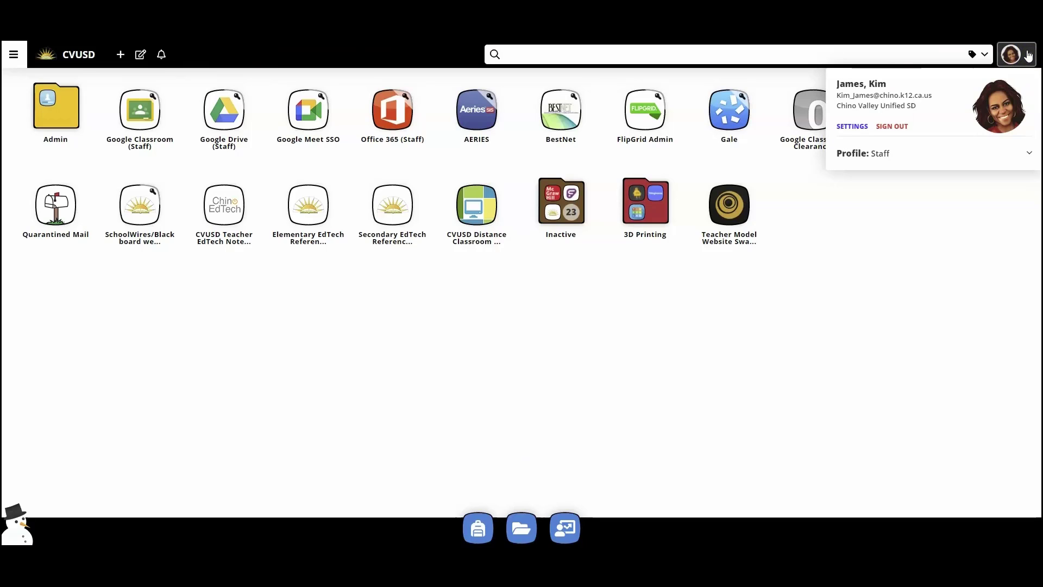
left_click(855, 126)
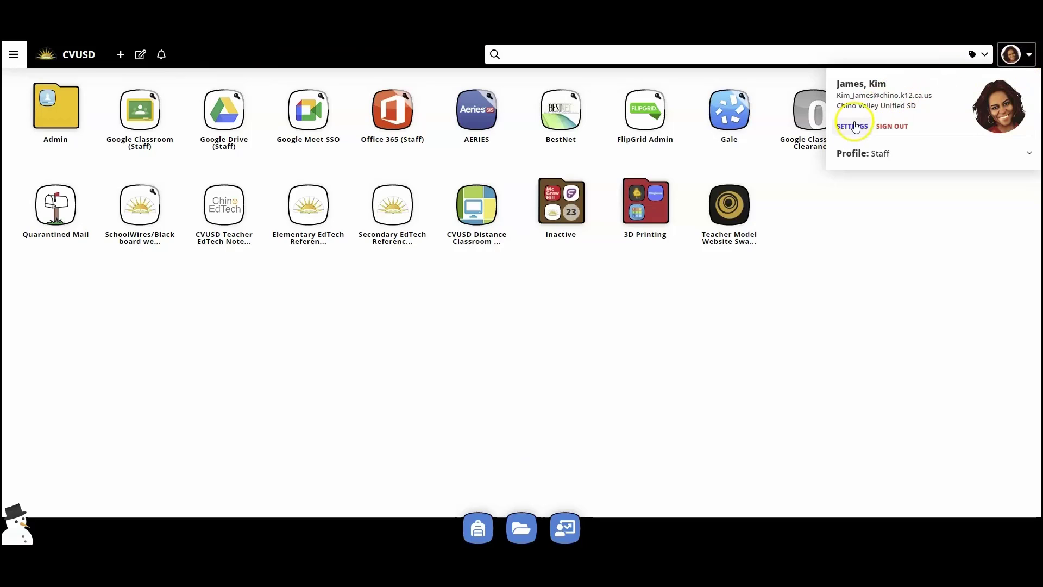
left_click(606, 95)
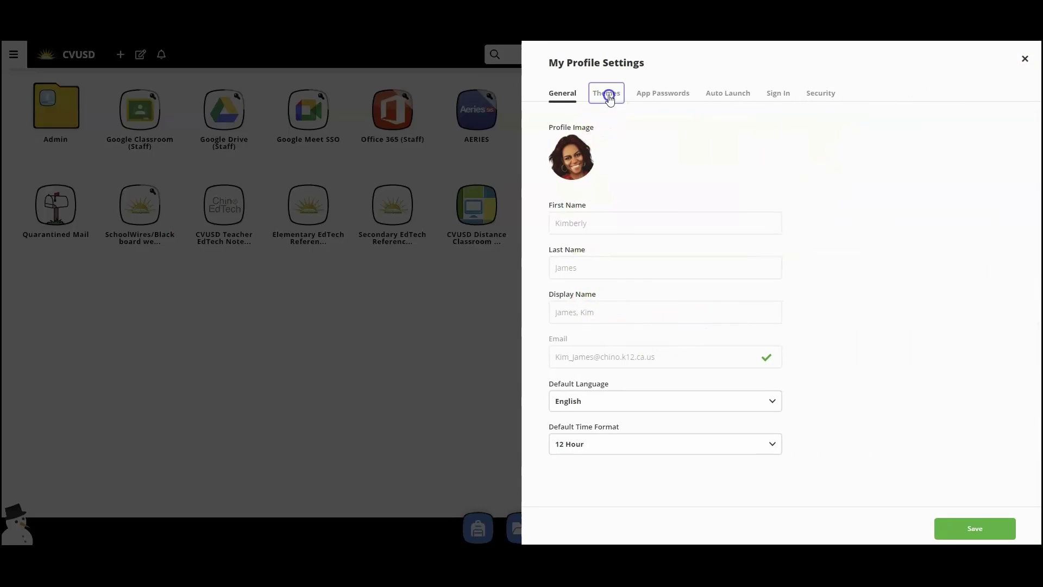
left_click(557, 257)
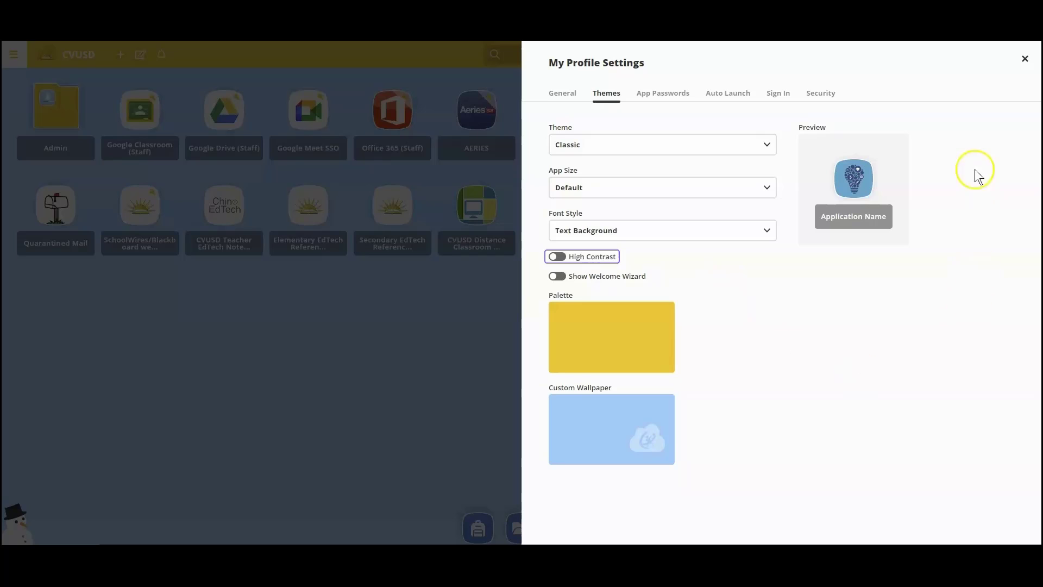
Step: Display the account's active sessions in the profile's security settings
left_click(819, 94)
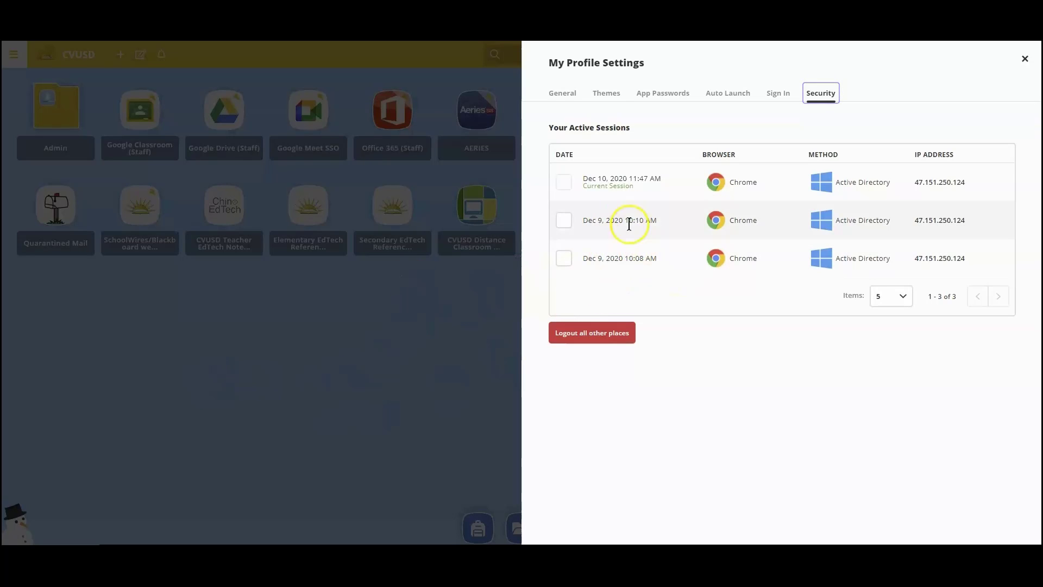
Step: Log out of the Dec 9, 2020 10:08 AM session and close the profile settings
left_click(564, 261)
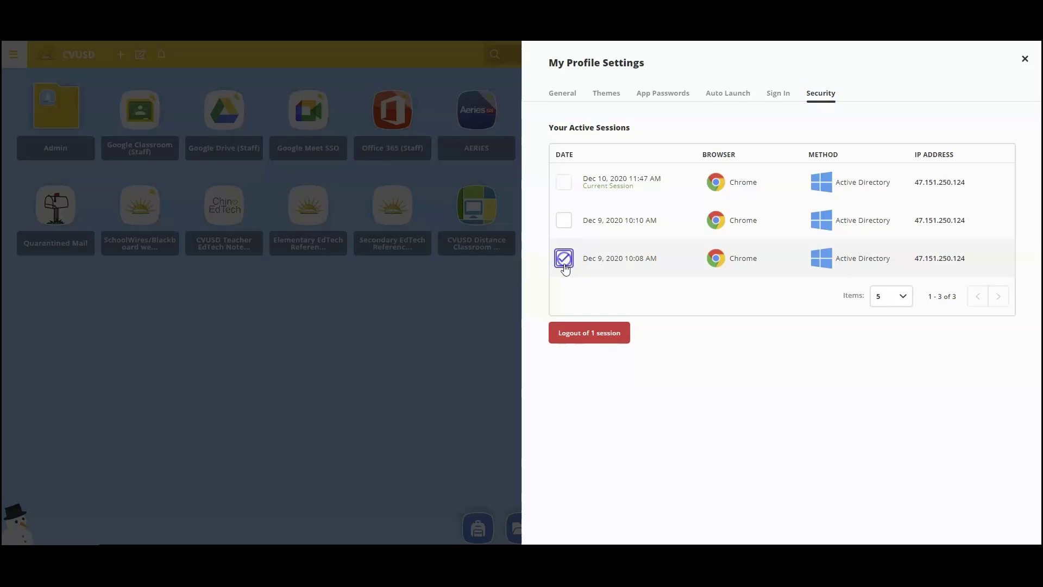
left_click(598, 332)
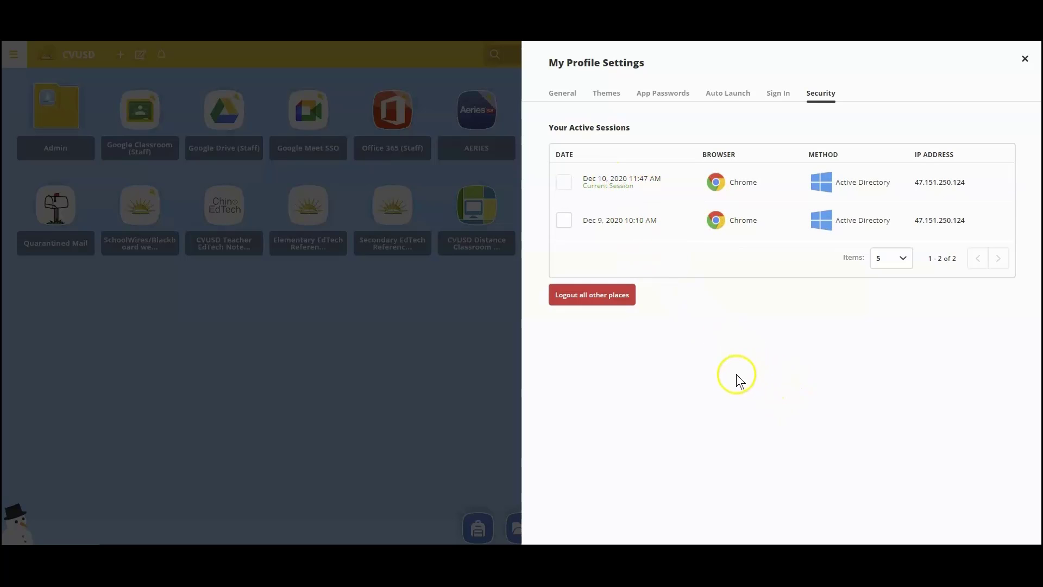
left_click(1025, 58)
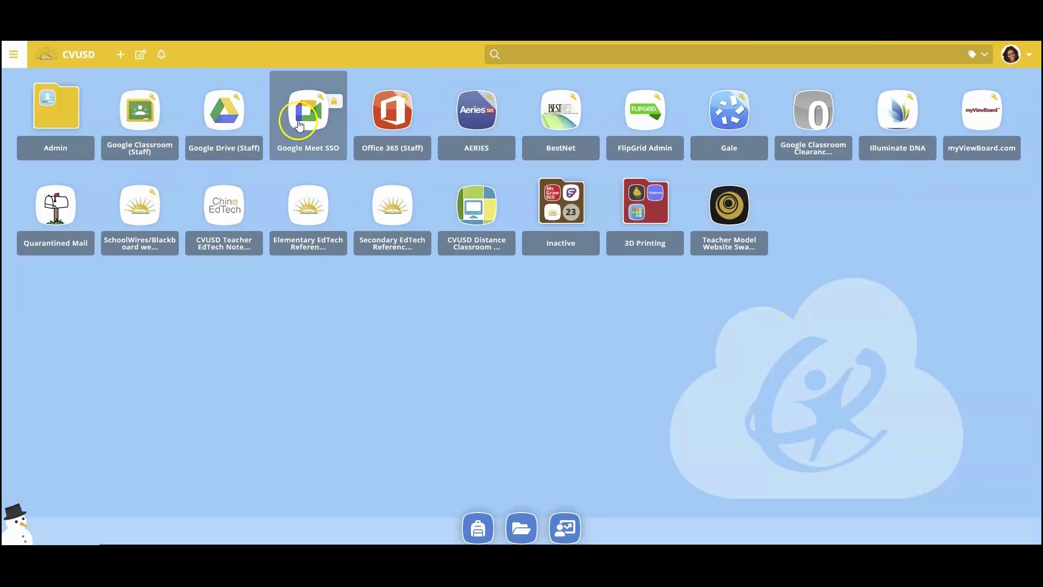
Step: Move the Google Meet SSO app directly after Illuminate DNA and put the myViewBoard.com app into the Inactive folder
left_click_drag(308, 120, 926, 131)
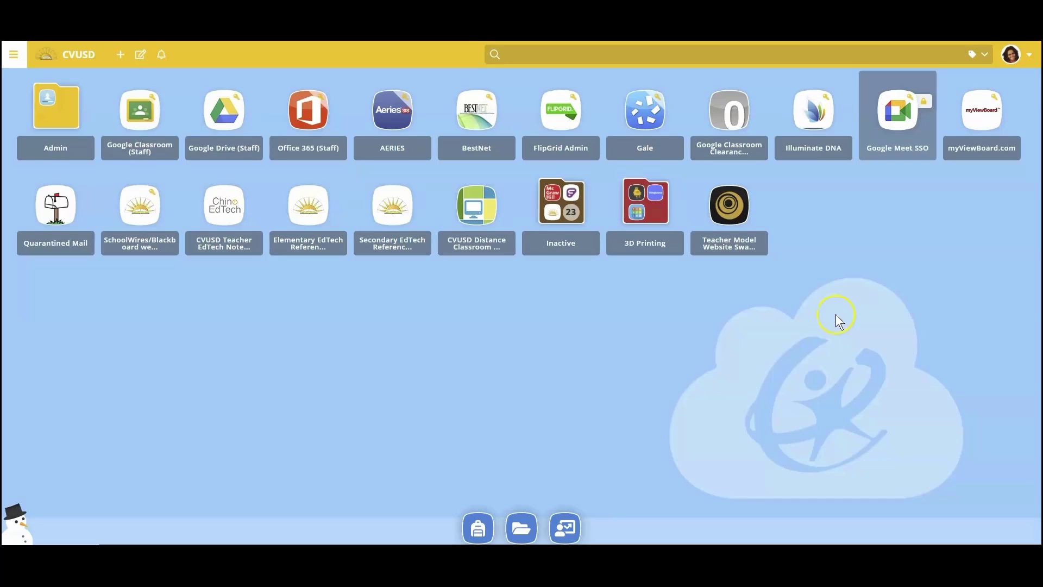
left_click_drag(956, 124, 559, 205)
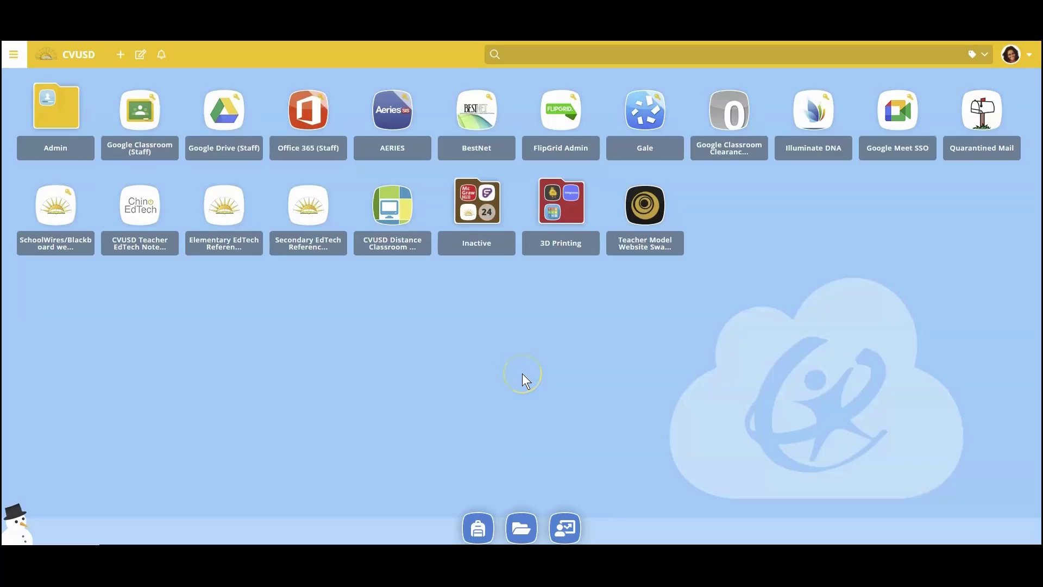
Step: Enter edit mode and apply the Primary theme to the dashboard
left_click(139, 55)
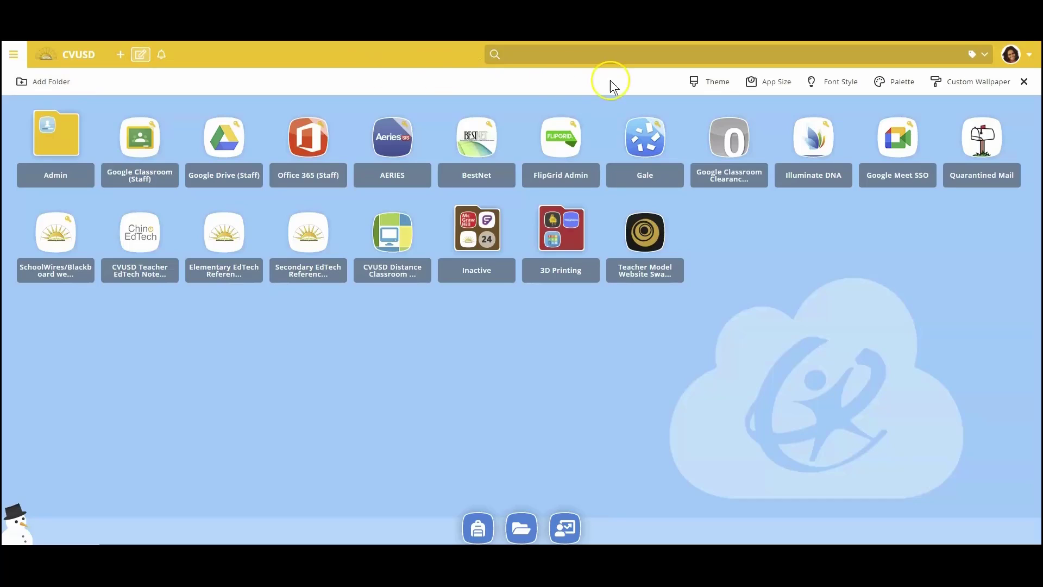
left_click(712, 83)
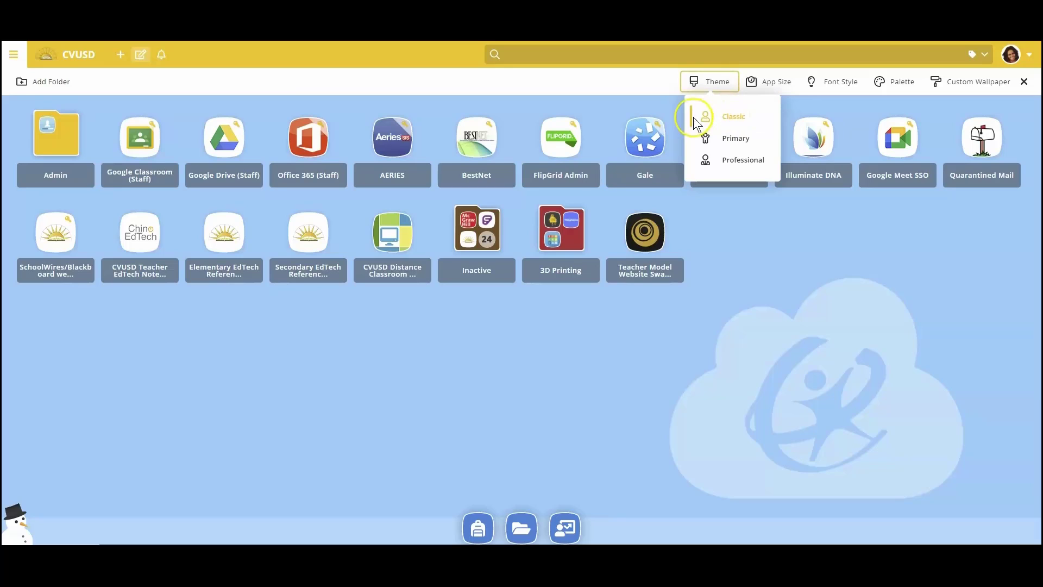
left_click(736, 140)
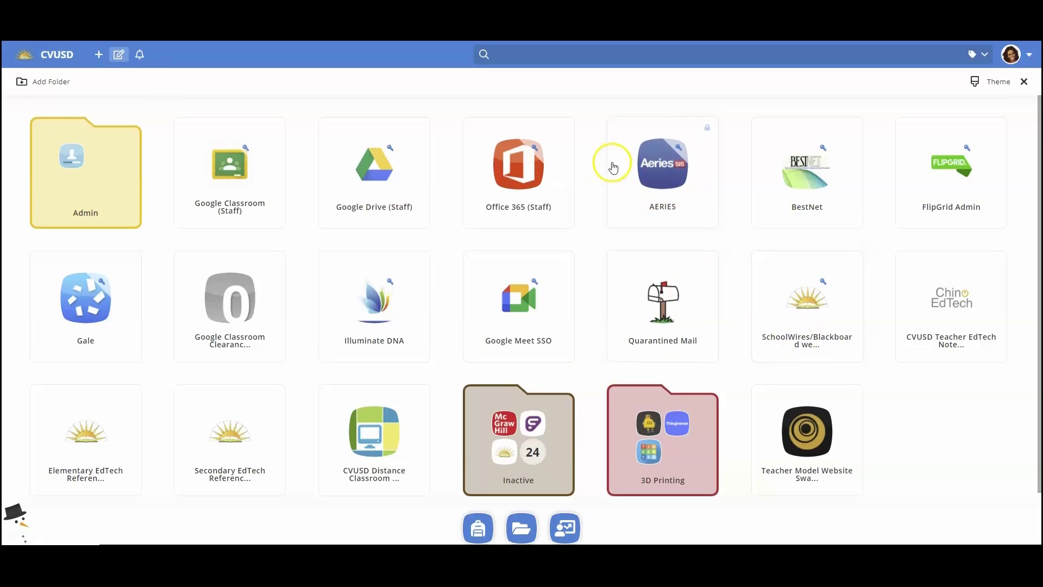
Step: Apply the Professional theme and collapse its side menu
left_click(996, 85)
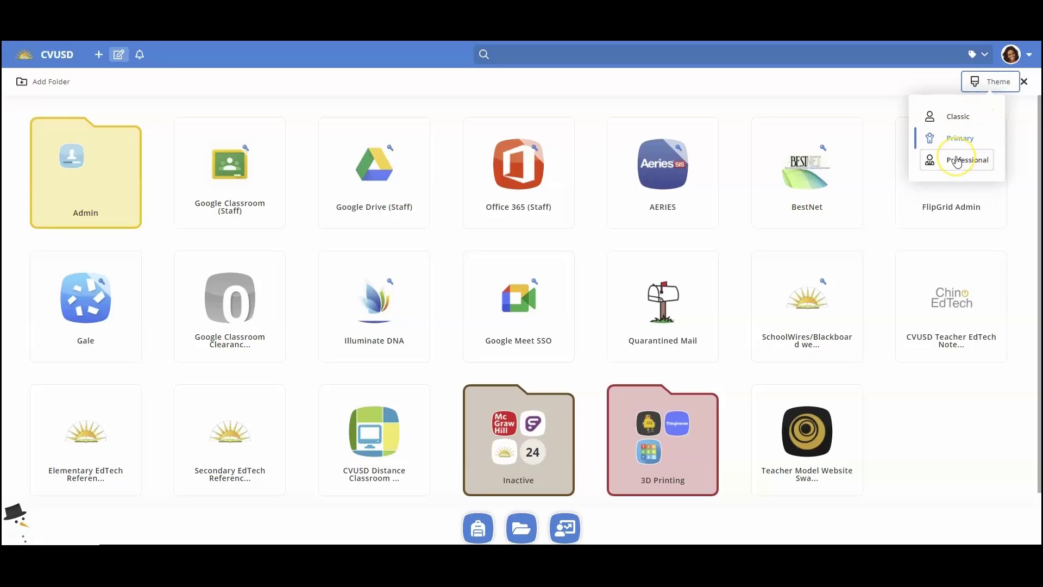
left_click(962, 160)
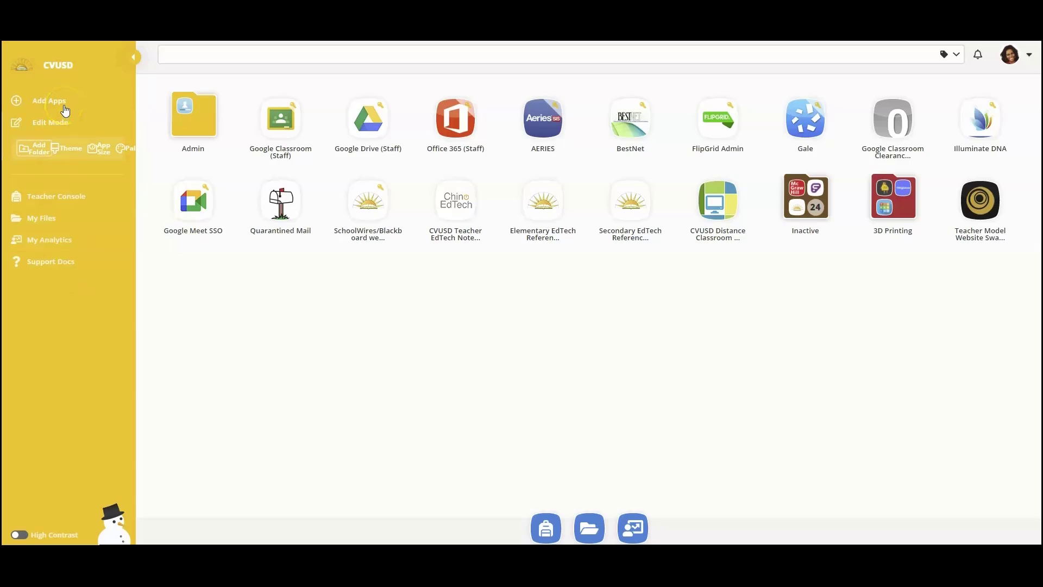
left_click(134, 58)
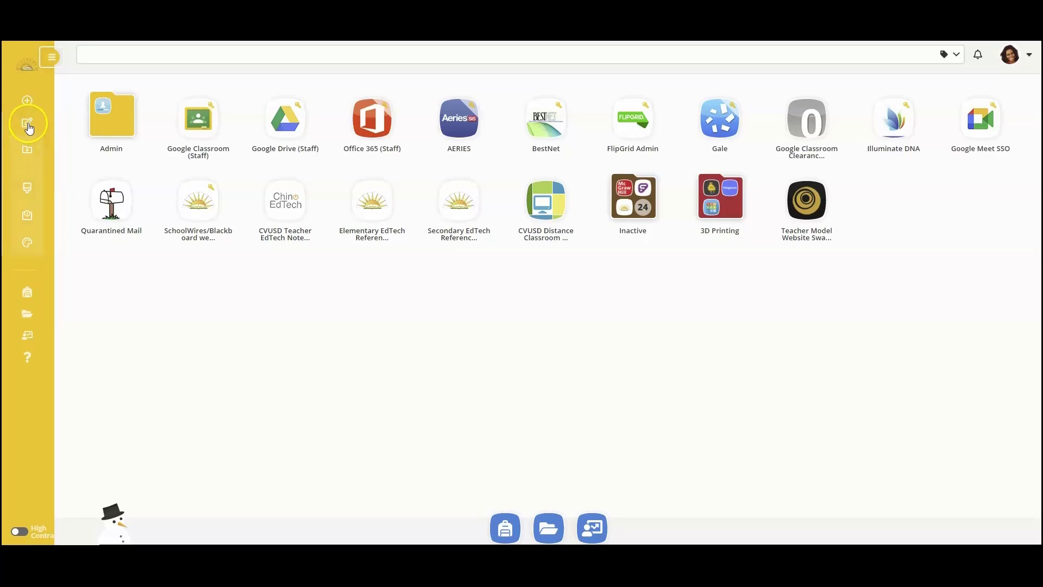
Step: Switch the dashboard theme to Classic
left_click(22, 156)
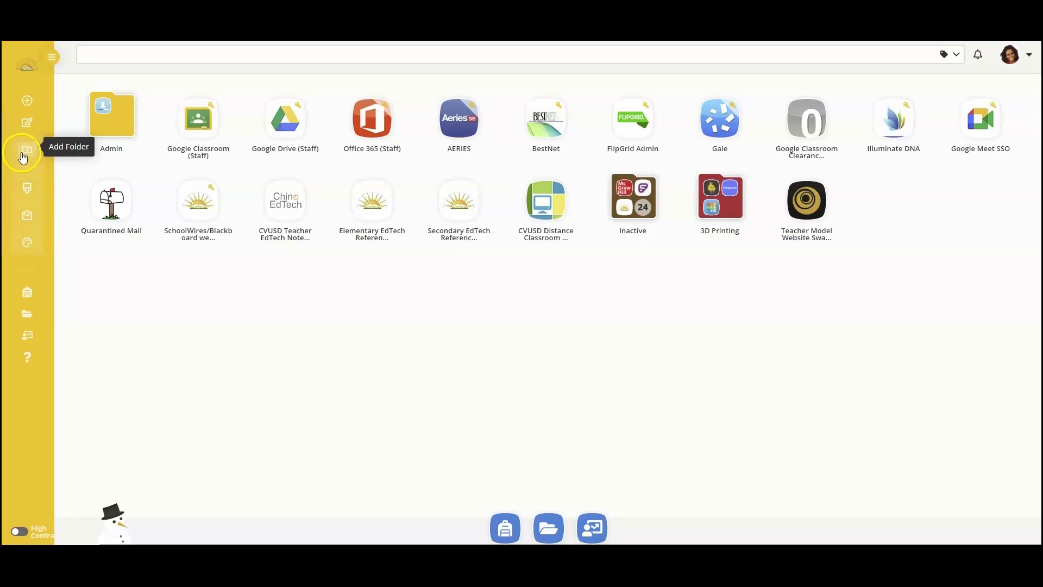
left_click(27, 189)
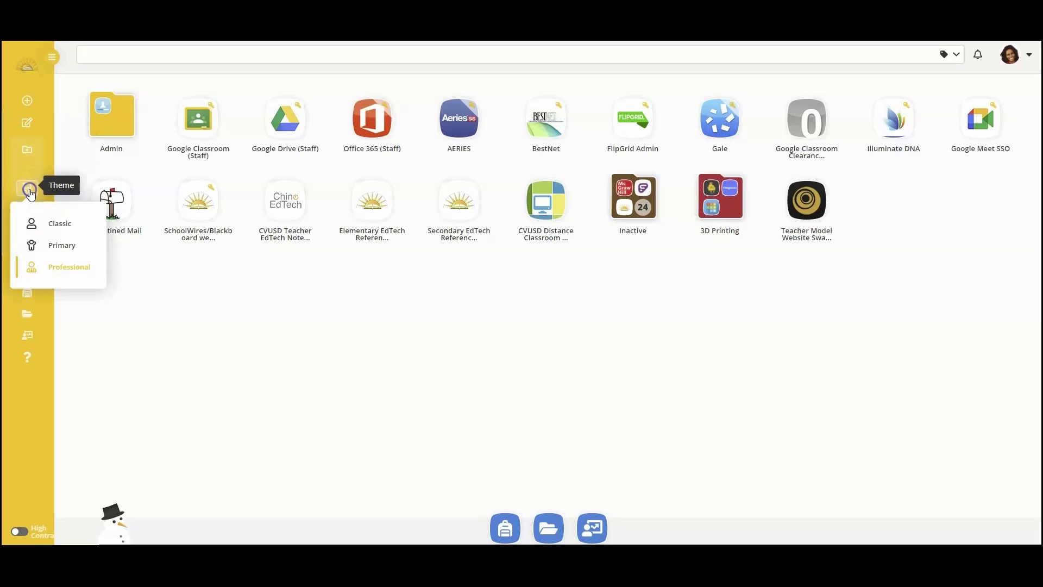
left_click(53, 224)
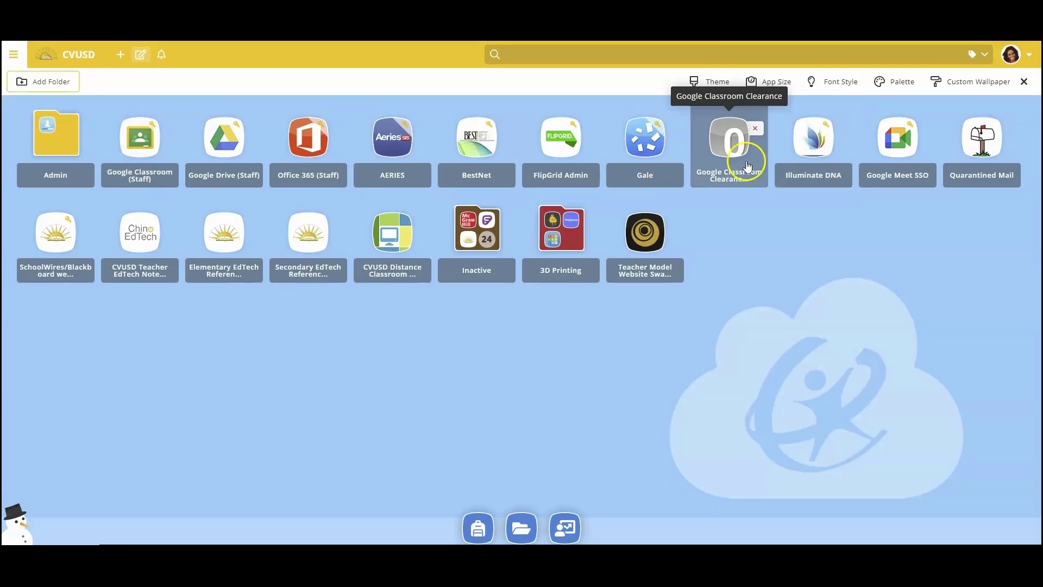
Step: Try the Text Shadow font style on the app labels and return to Text Background
left_click(839, 83)
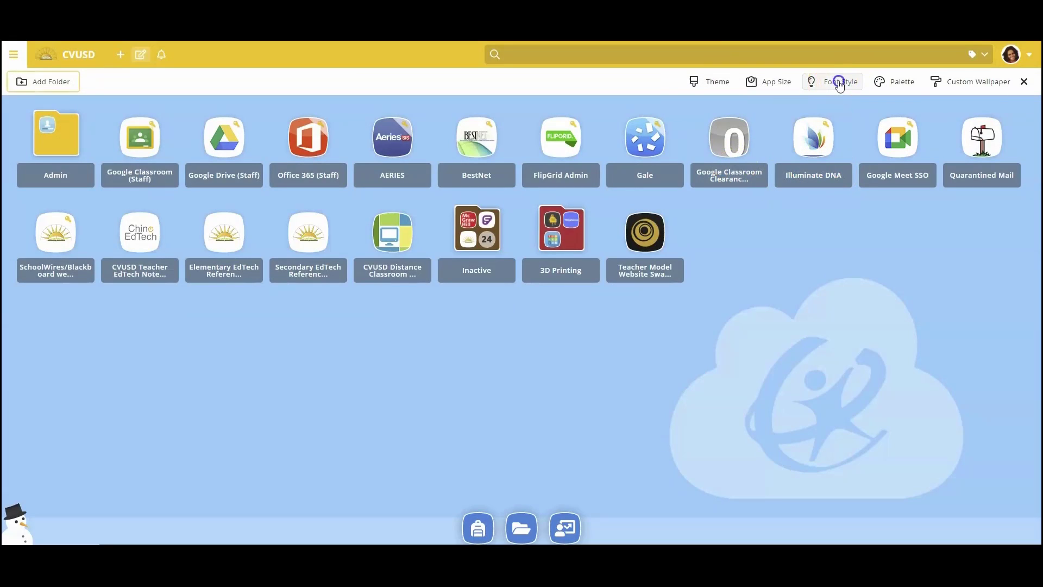
left_click(858, 143)
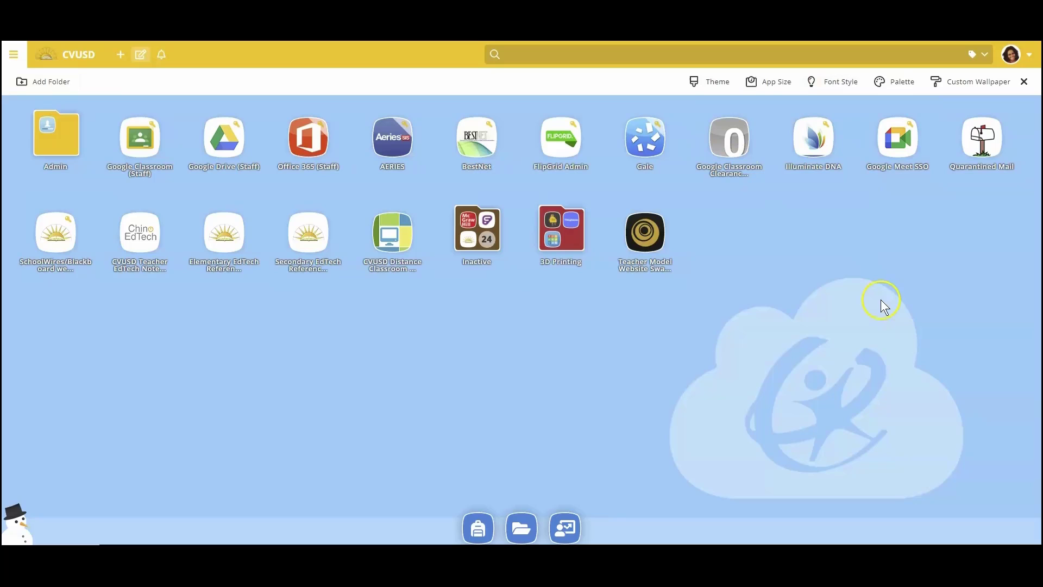
left_click(842, 82)
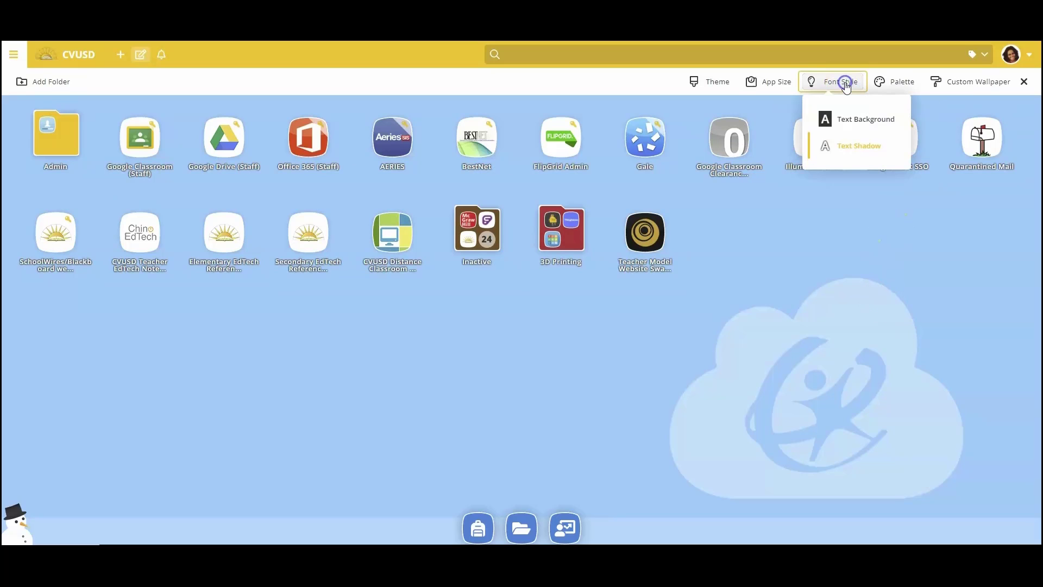
left_click(847, 124)
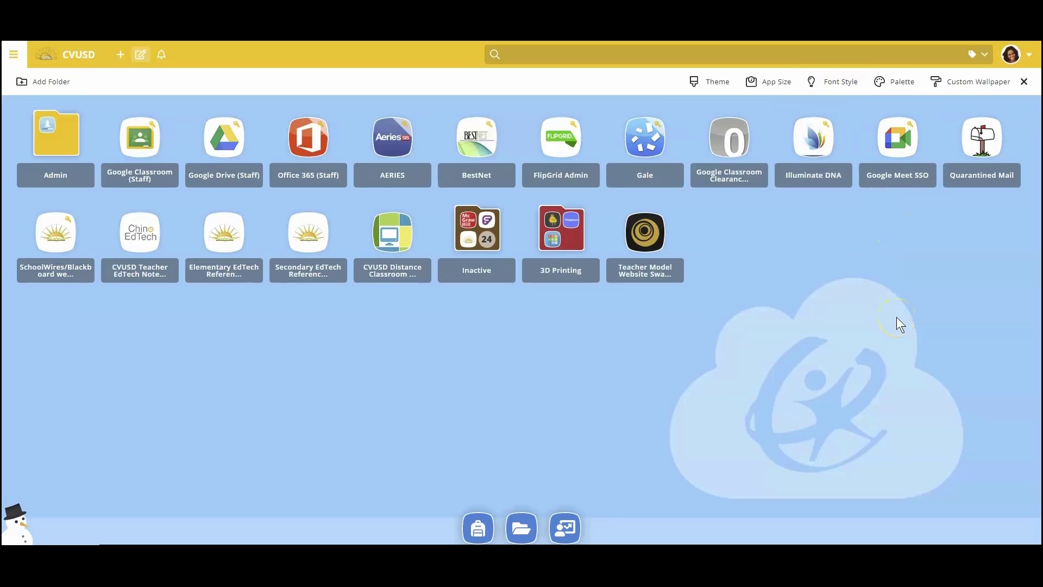
Step: Try the violet palette colour for the dashboard
left_click(903, 82)
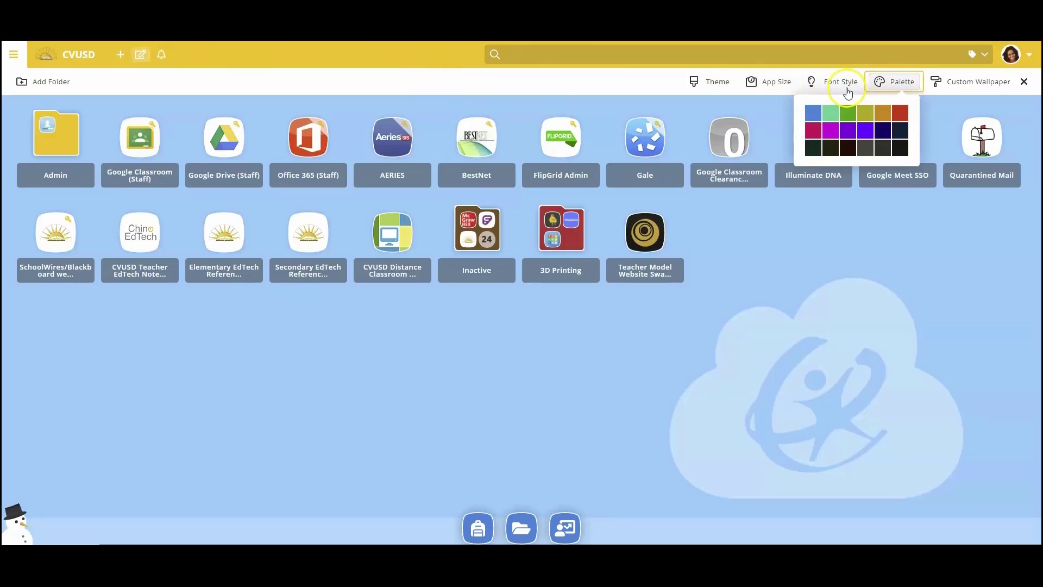
left_click(865, 136)
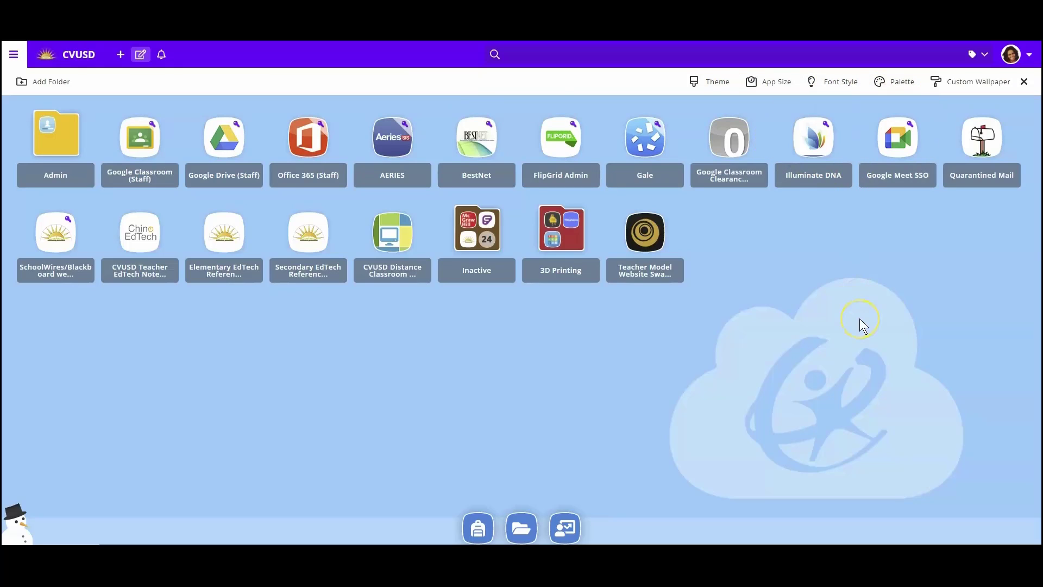
Step: Set the dashboard's palette colour to olive green and leave edit mode
left_click(893, 82)
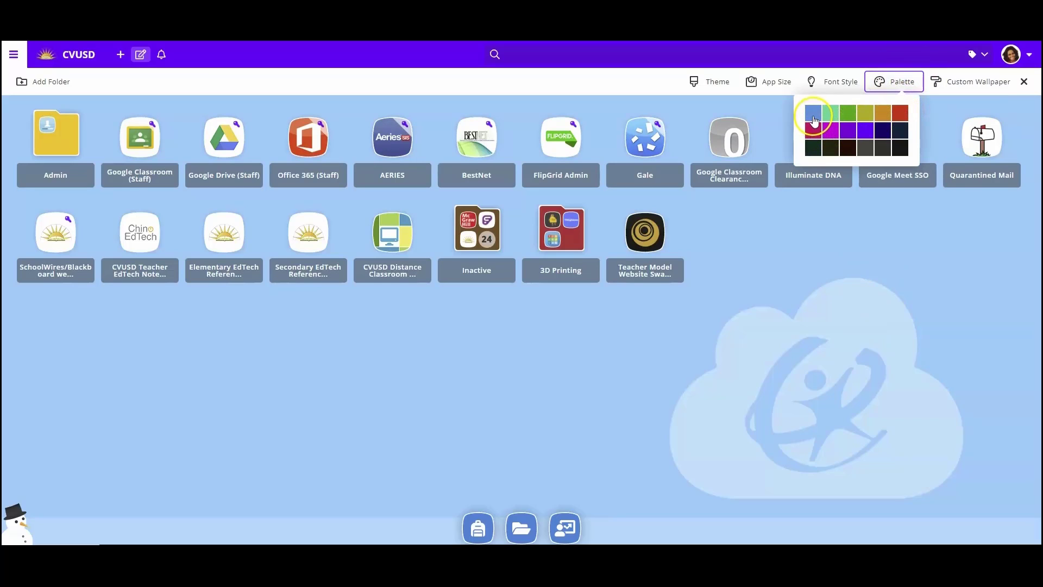
left_click(867, 115)
left_click(824, 186)
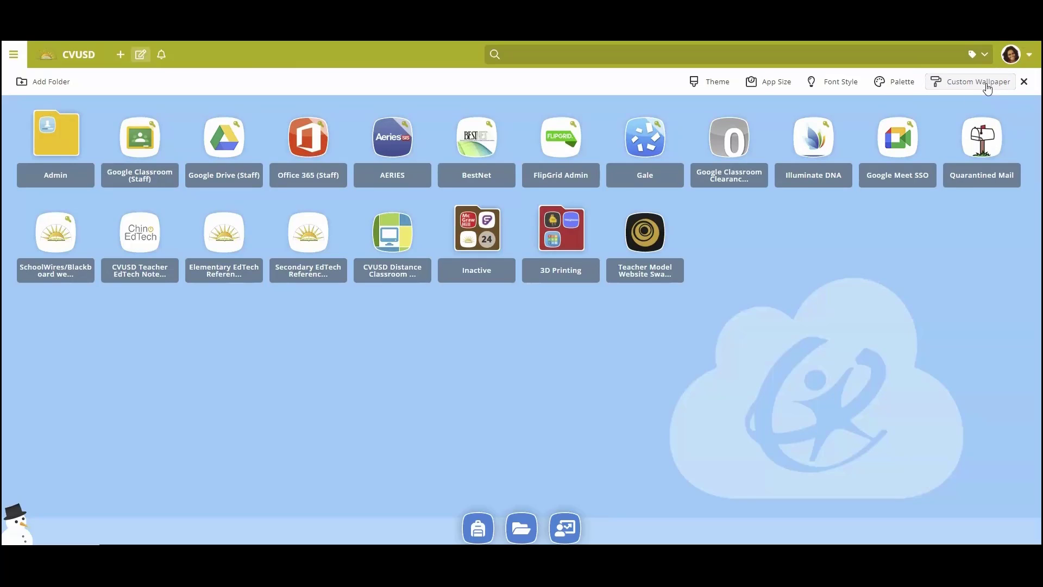
left_click(516, 320)
left_click(1025, 83)
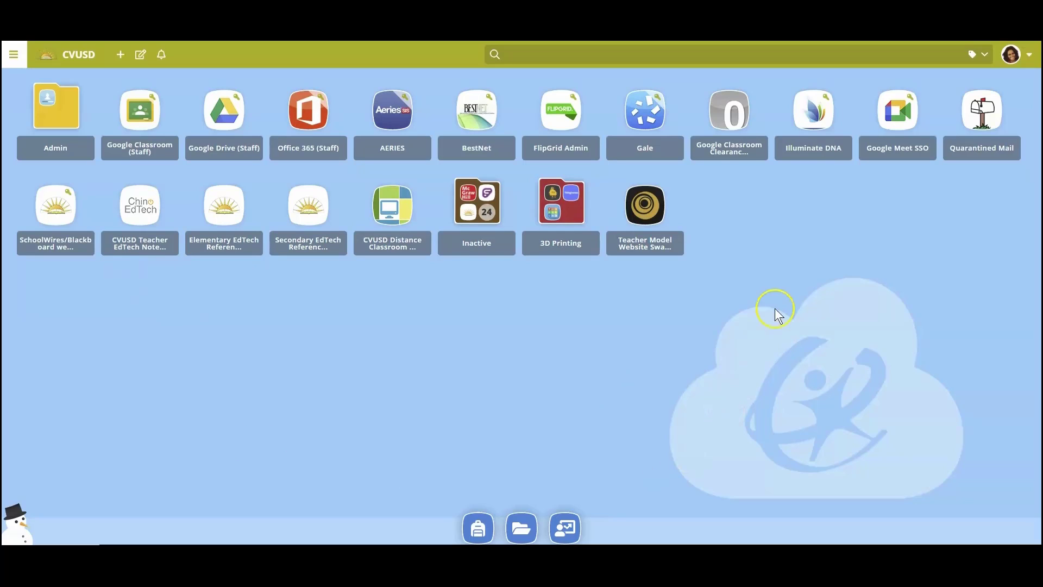
Step: Examine the context options of the Teacher Model Website Sway app, including auto launch, favorites, folders, tags and sorting
right_click(643, 210)
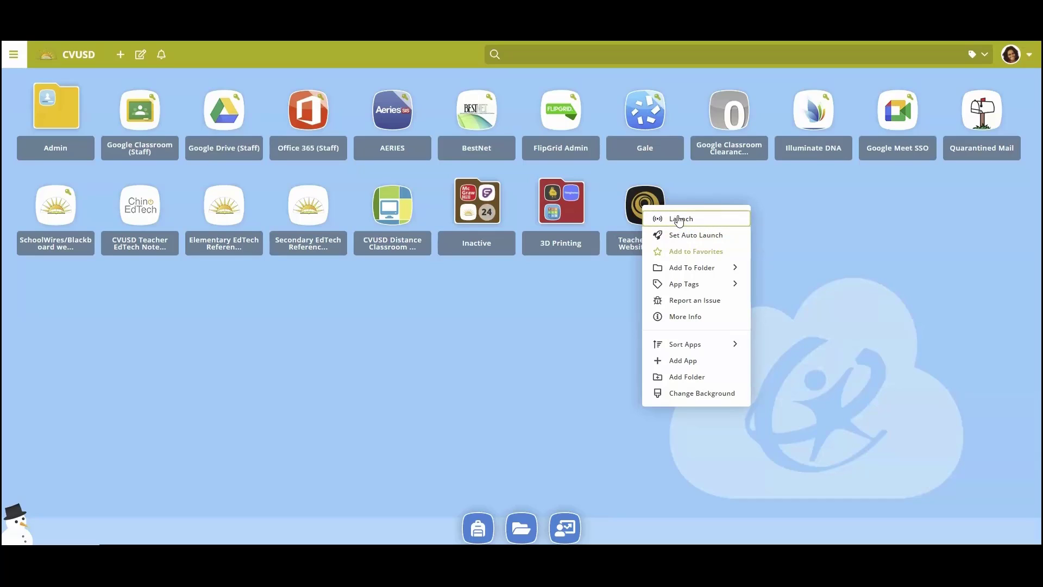
left_click(686, 239)
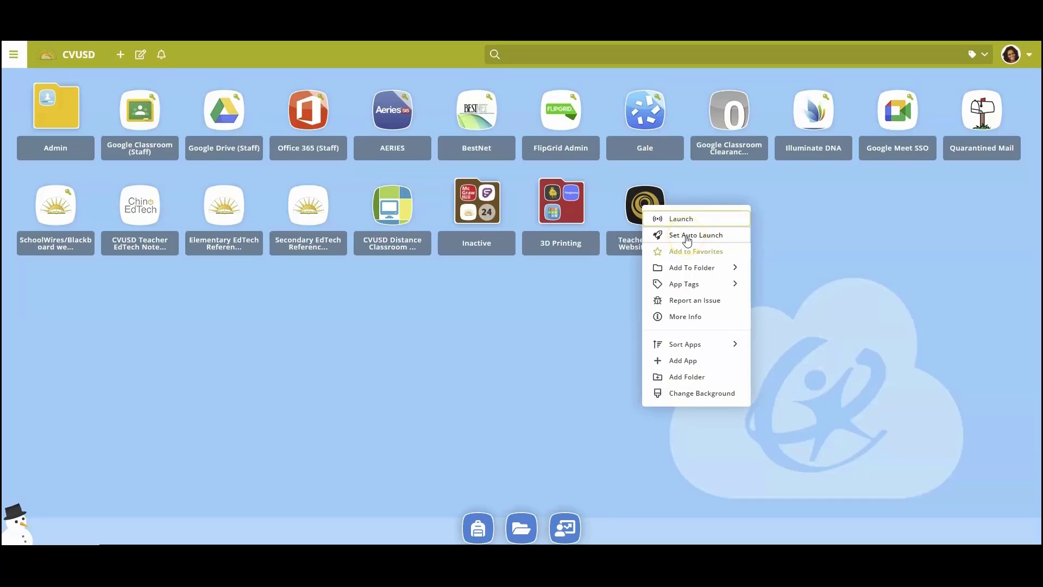
left_click(686, 239)
left_click(699, 237)
left_click(313, 114)
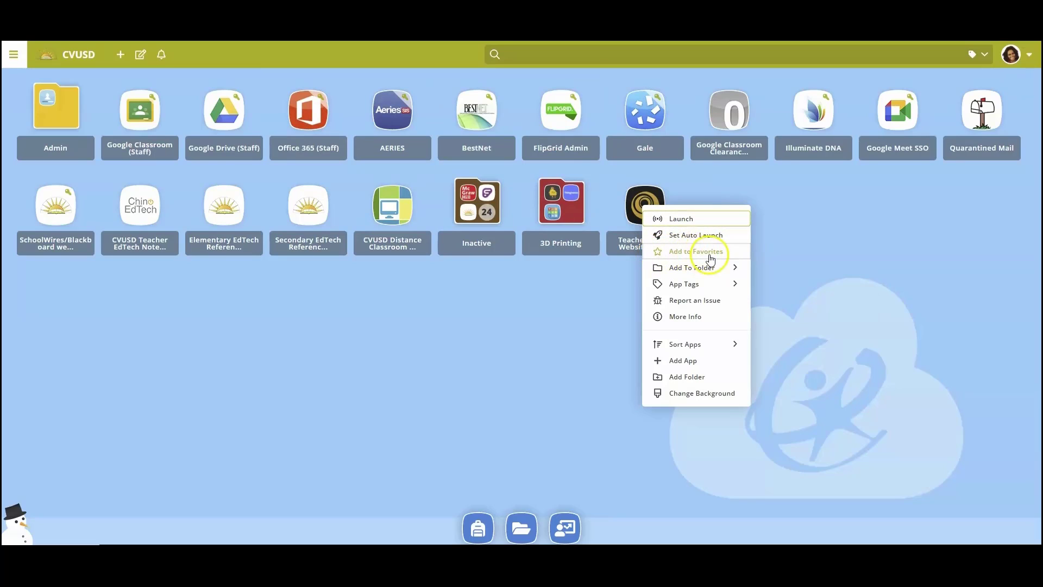
mouse_move(713, 266)
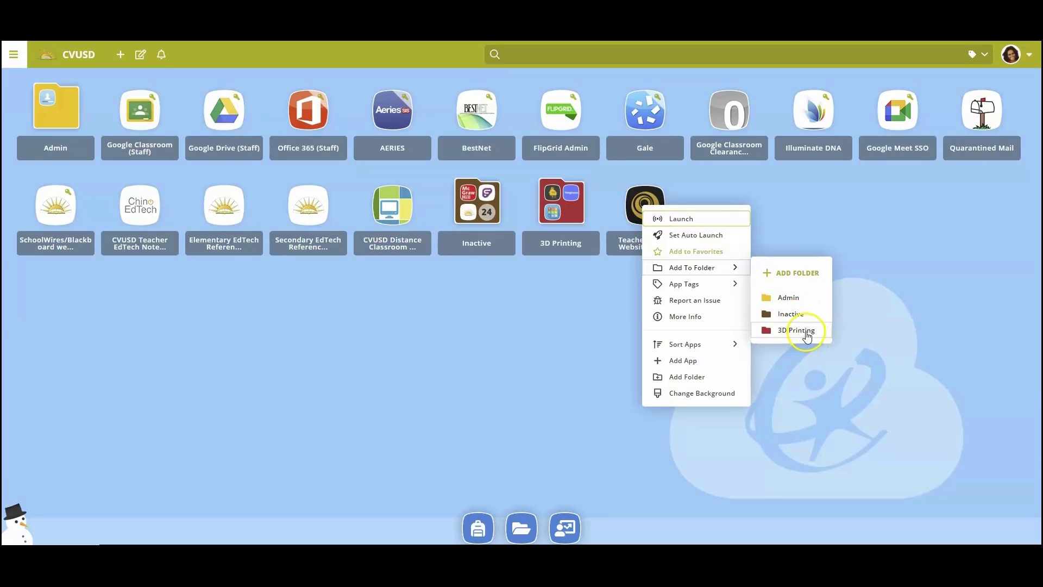
mouse_move(685, 286)
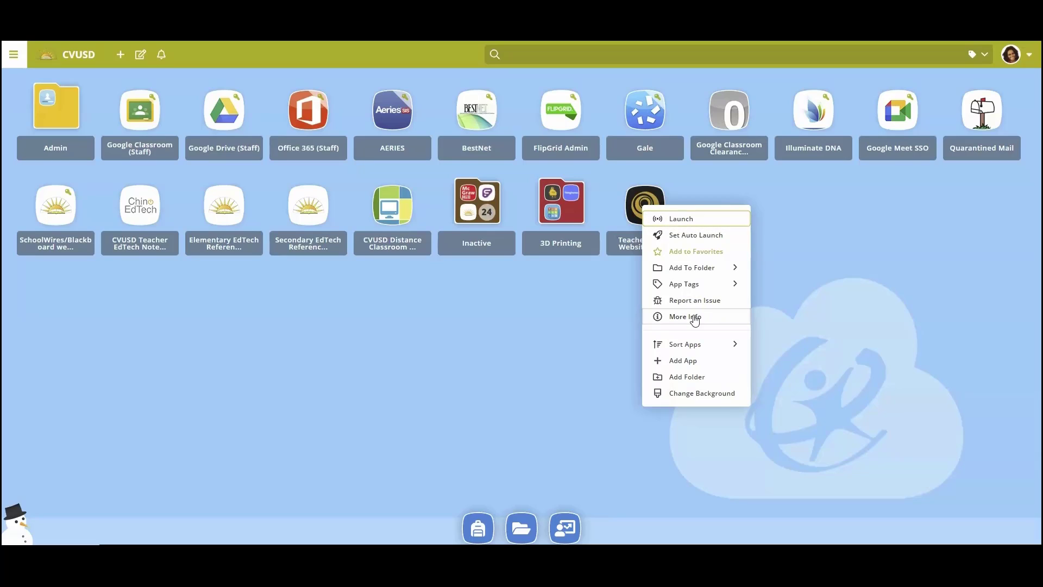
mouse_move(684, 344)
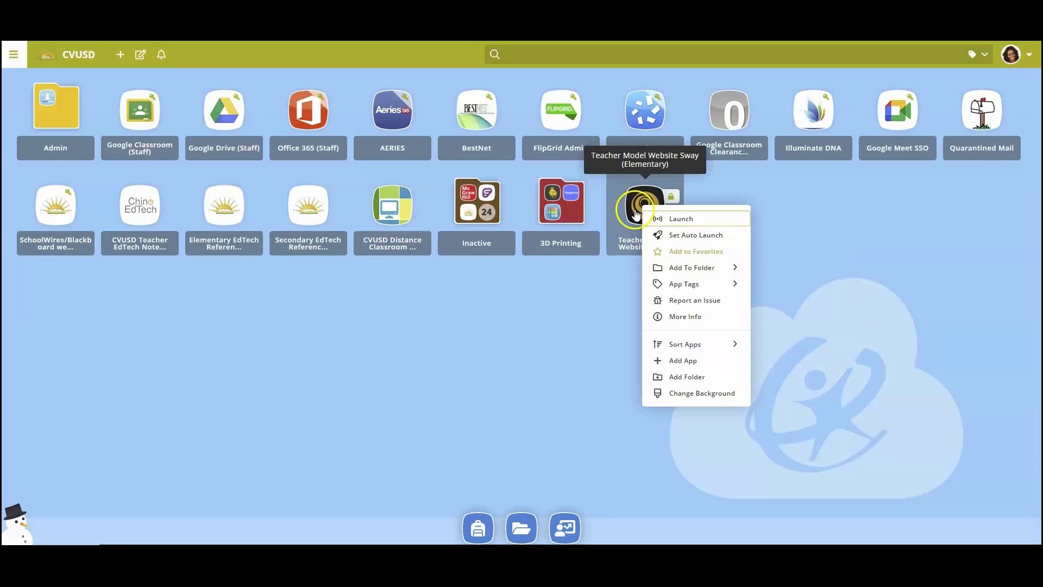
Step: Add the Teacher Model Website Sway and CVUSD Distance Classroom Resources Site apps to the favorites
left_click(678, 252)
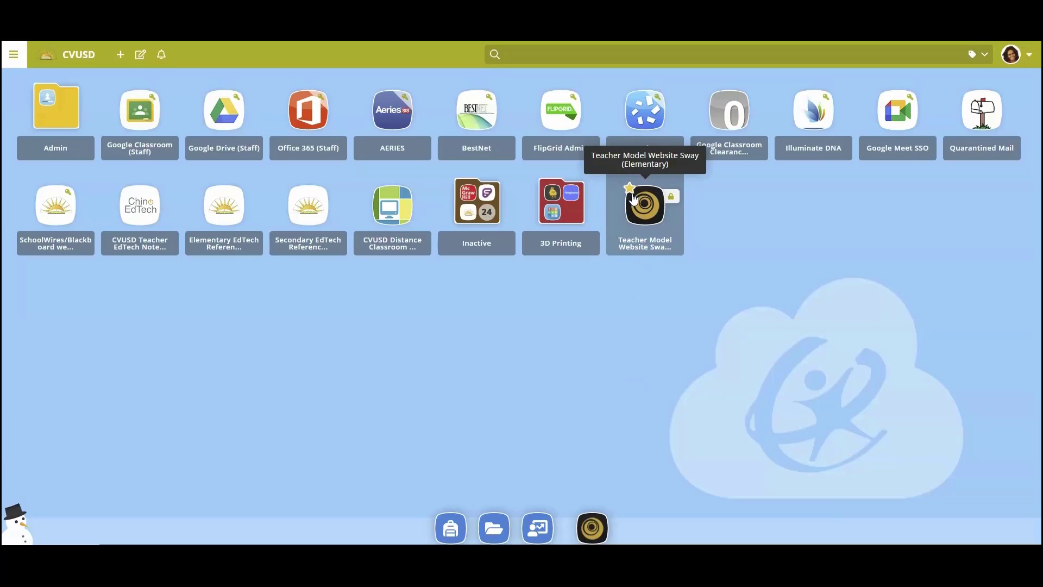
left_click(714, 467)
right_click(386, 212)
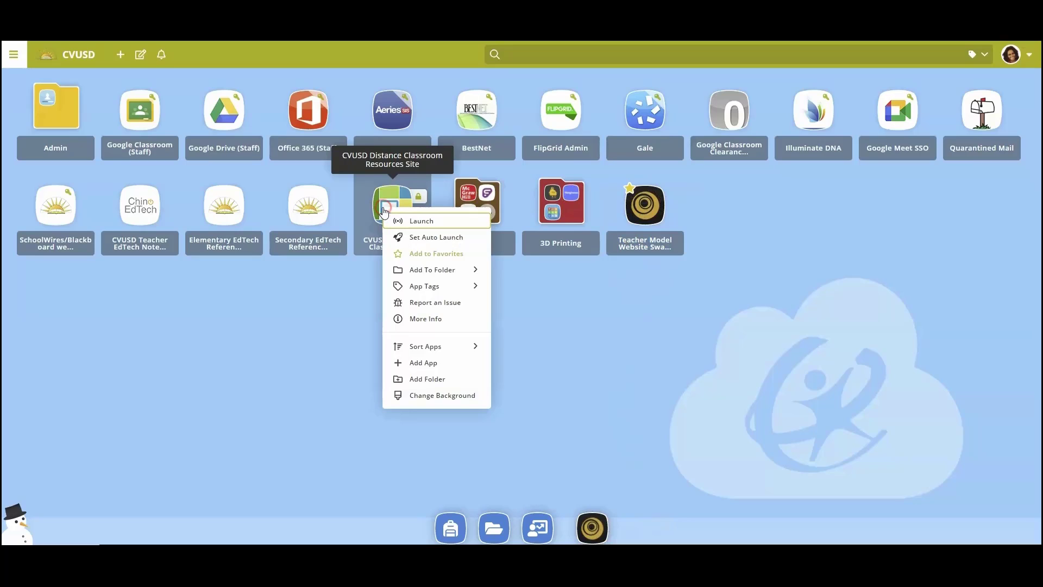
left_click(427, 253)
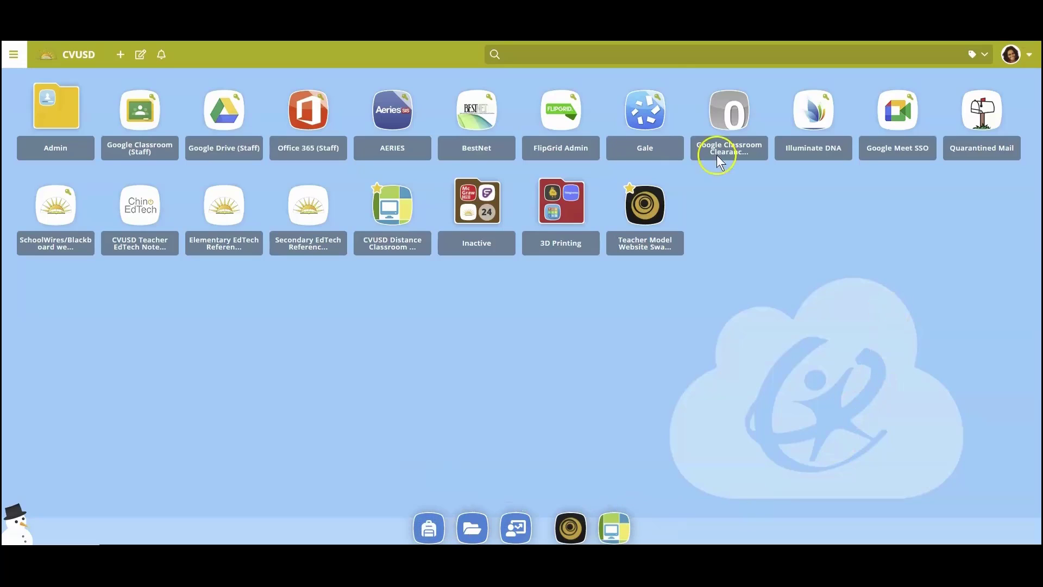
Step: Open the Teacher Console from the dock and close its browser tab to return to the dashboard
left_click(429, 531)
left_click(425, 528)
right_click(423, 525)
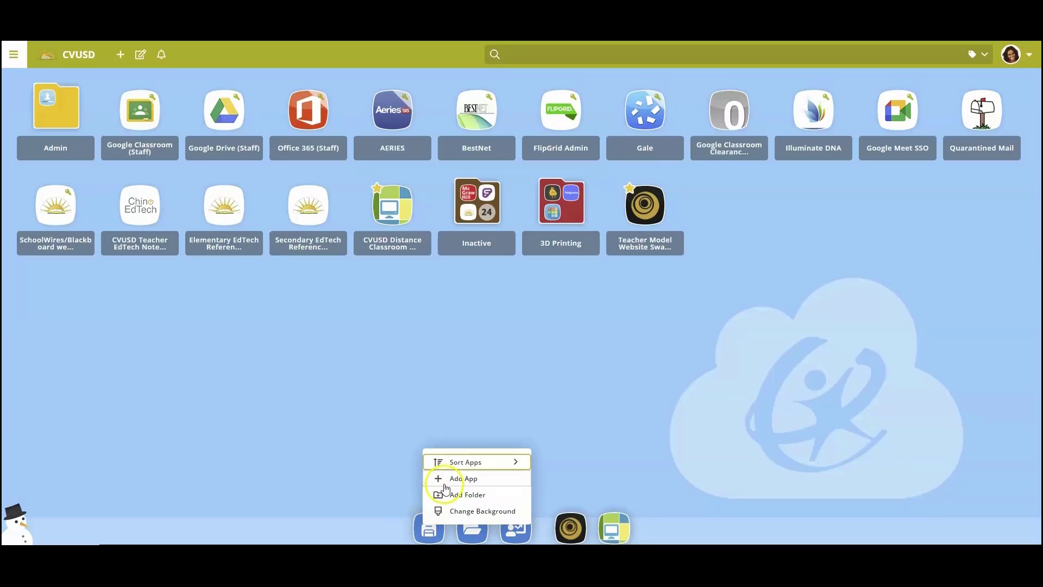
left_click(427, 536)
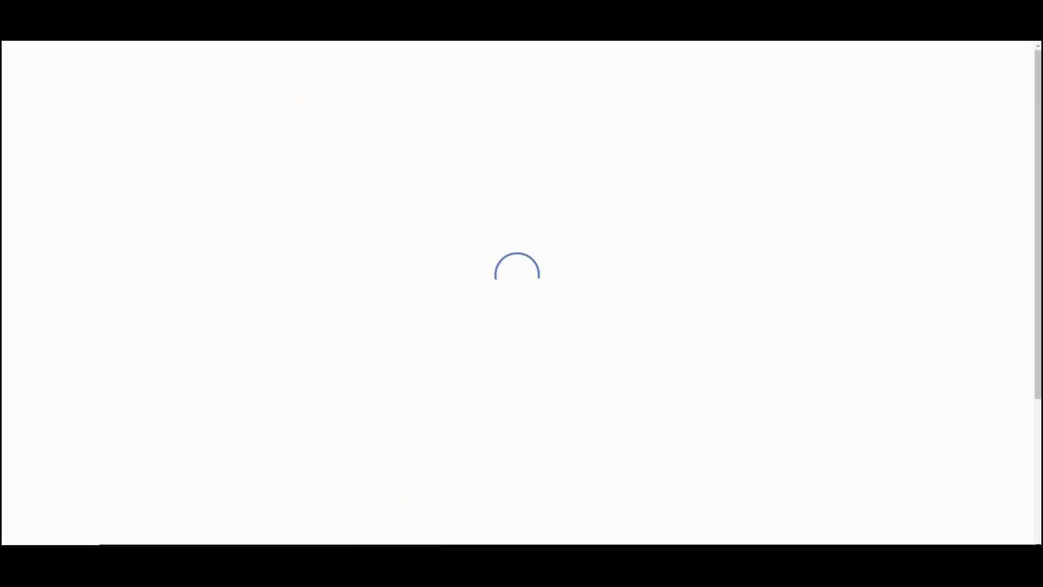
key("ctrl+w")
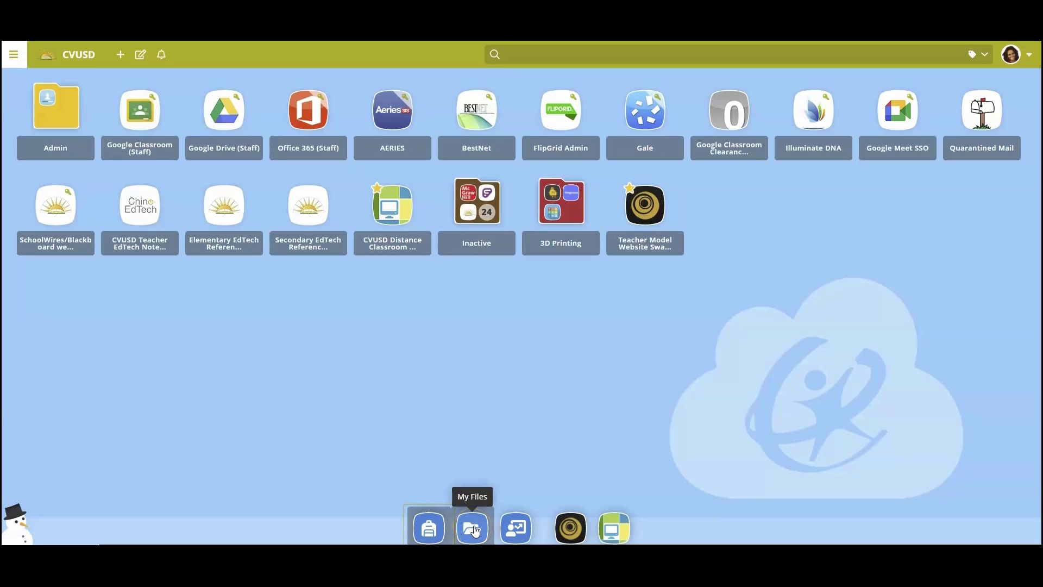
Step: Open My Files from the dock, browse the Dropbox contents, and open the service management for connected storage
left_click(472, 531)
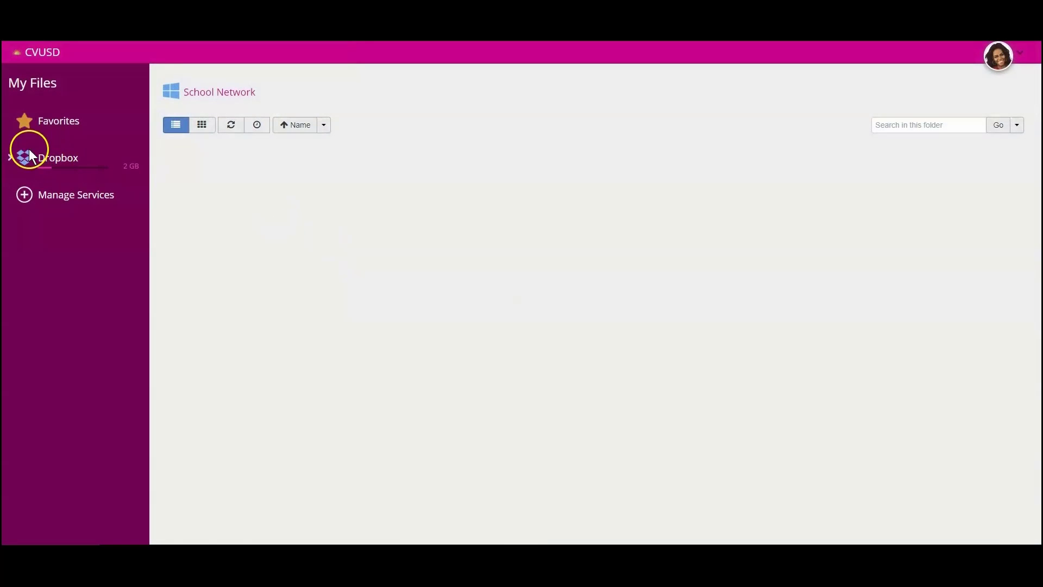
left_click(30, 154)
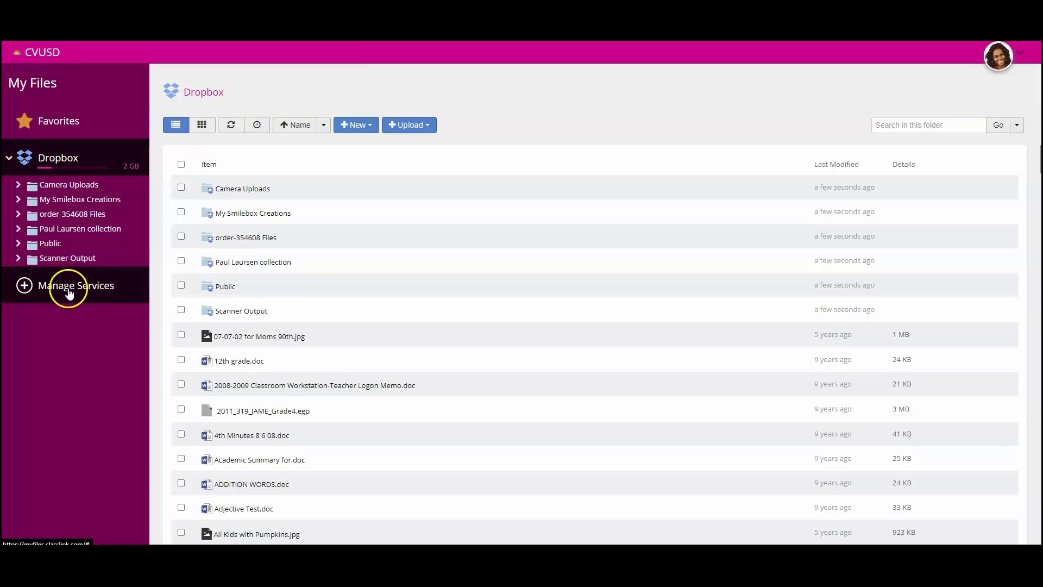
left_click(24, 287)
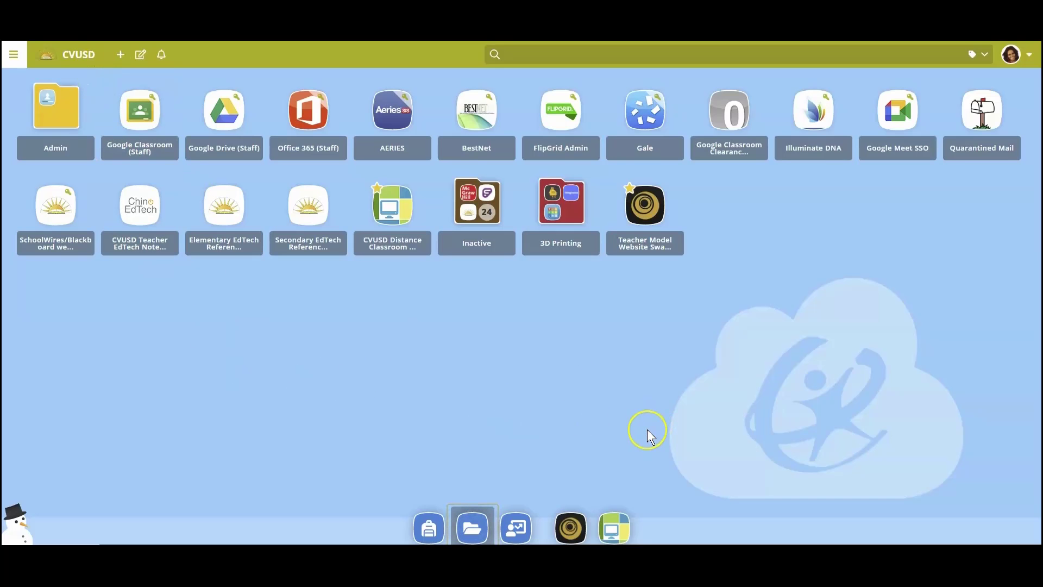
Step: Open My Analytics from the dock and examine the login history and the app summary
left_click(517, 532)
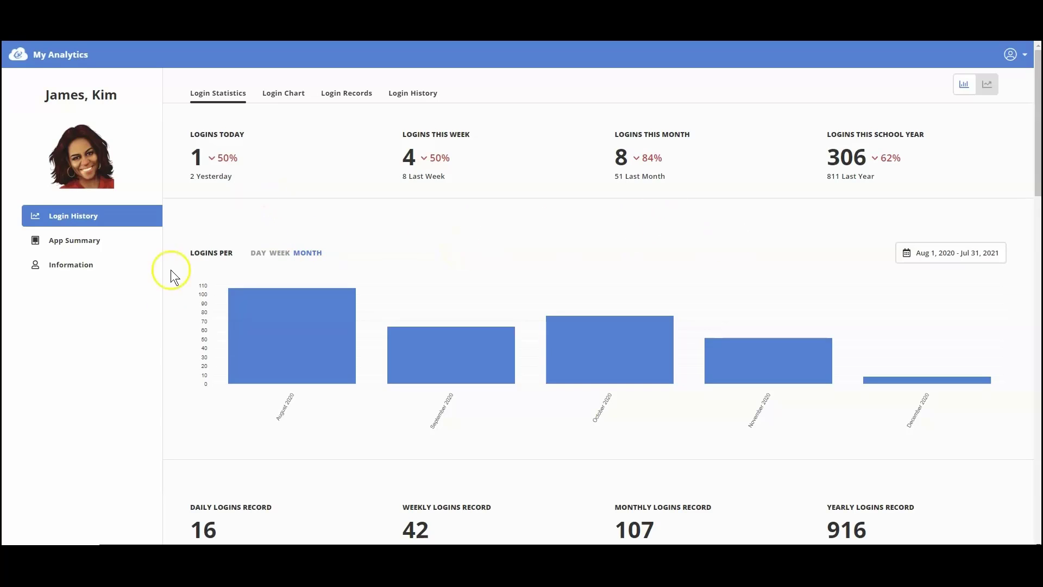
left_click(82, 240)
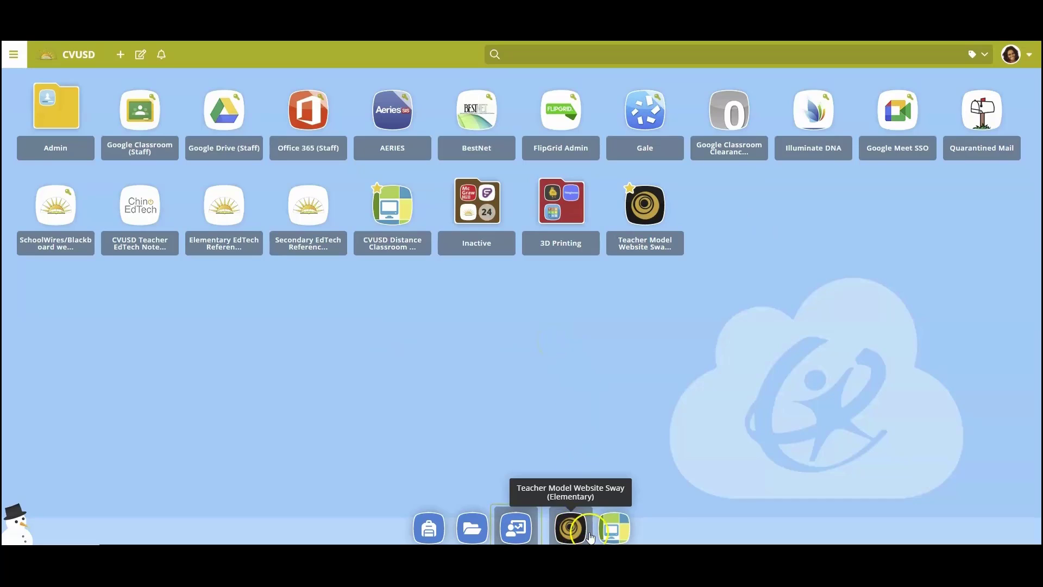
Step: Remove the CVUSD Distance Classroom Resources Site app from the favorites in the dock
left_click(614, 530)
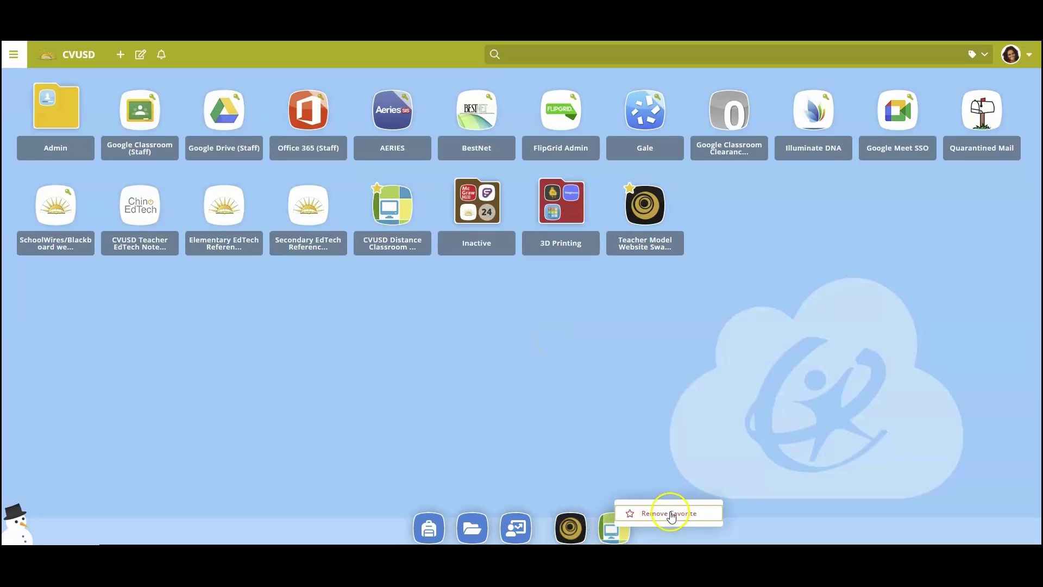
left_click(671, 513)
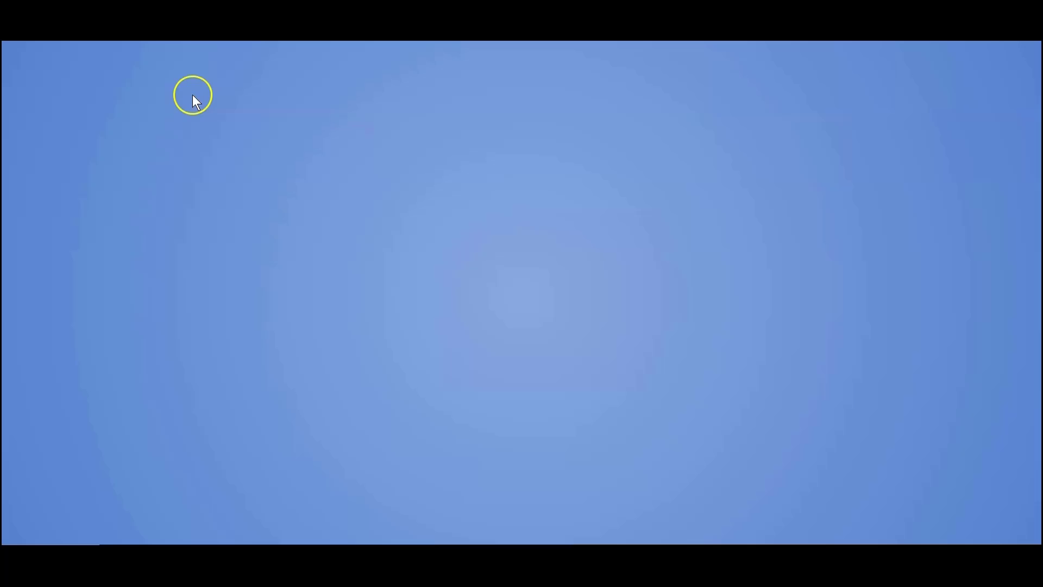